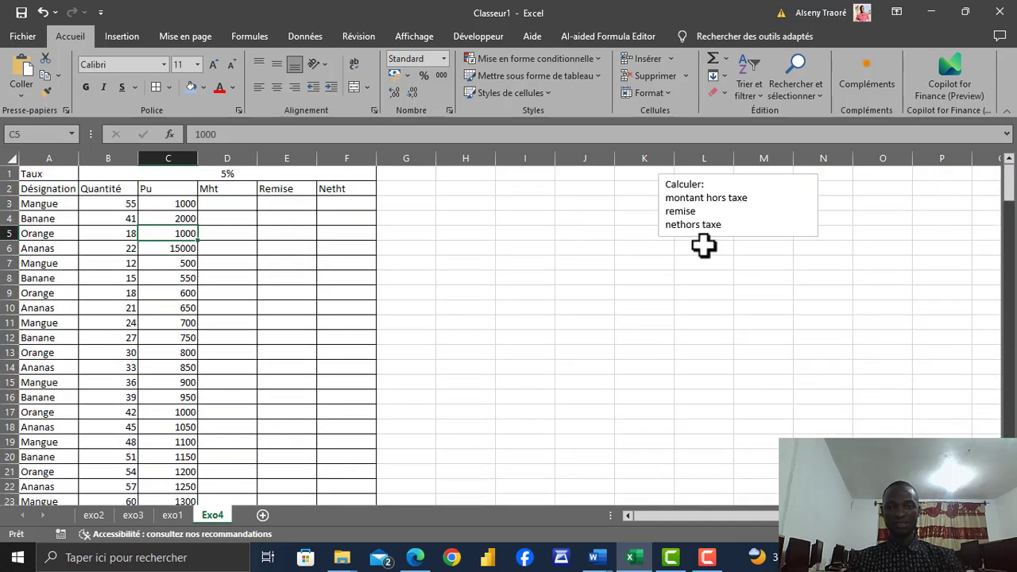
Step: Shift the "Calculer:" text box toward column O and widen it so that it starts at column L
left_click(809, 208)
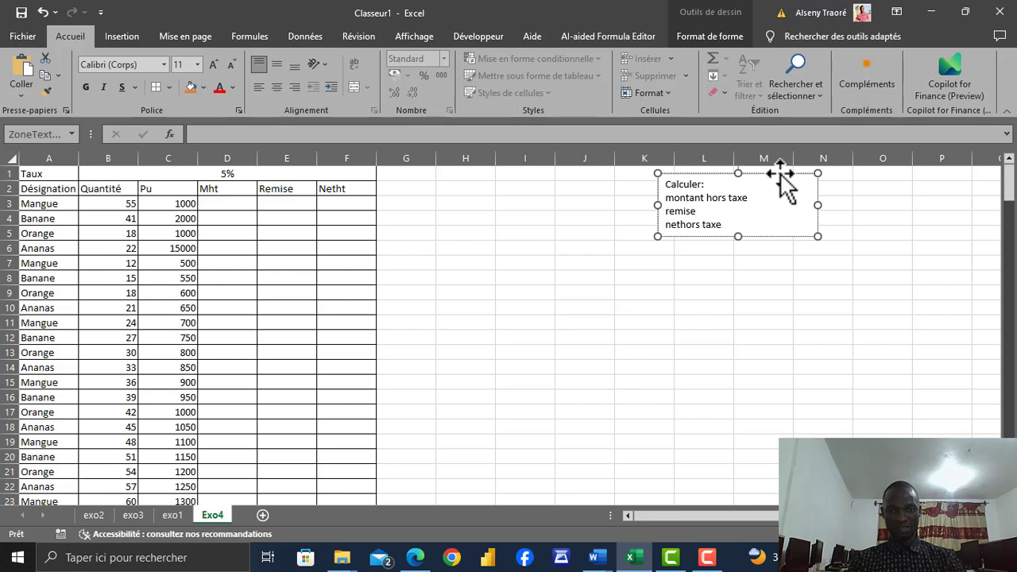
left_click_drag(780, 173, 831, 178)
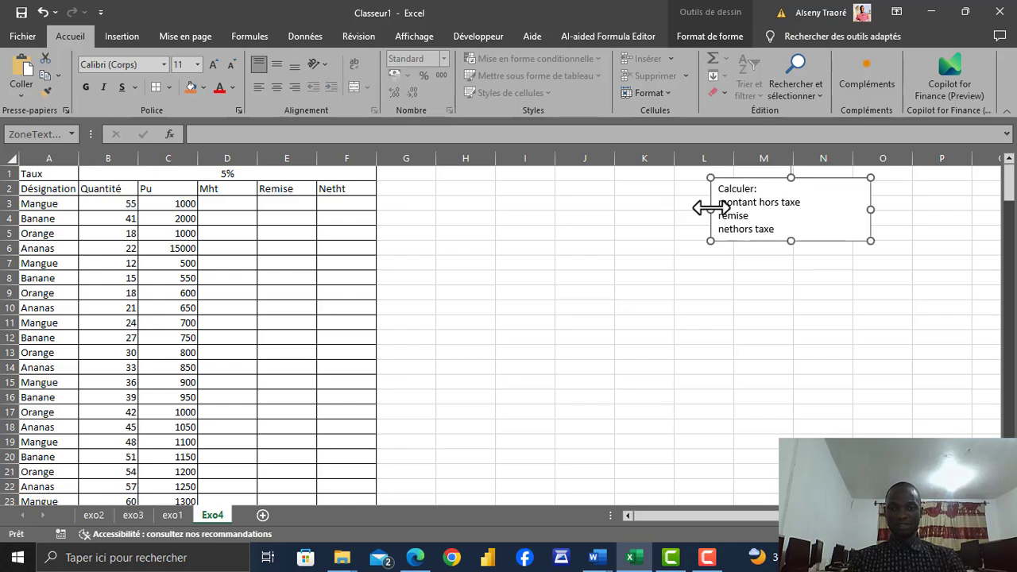
left_click_drag(707, 209, 674, 215)
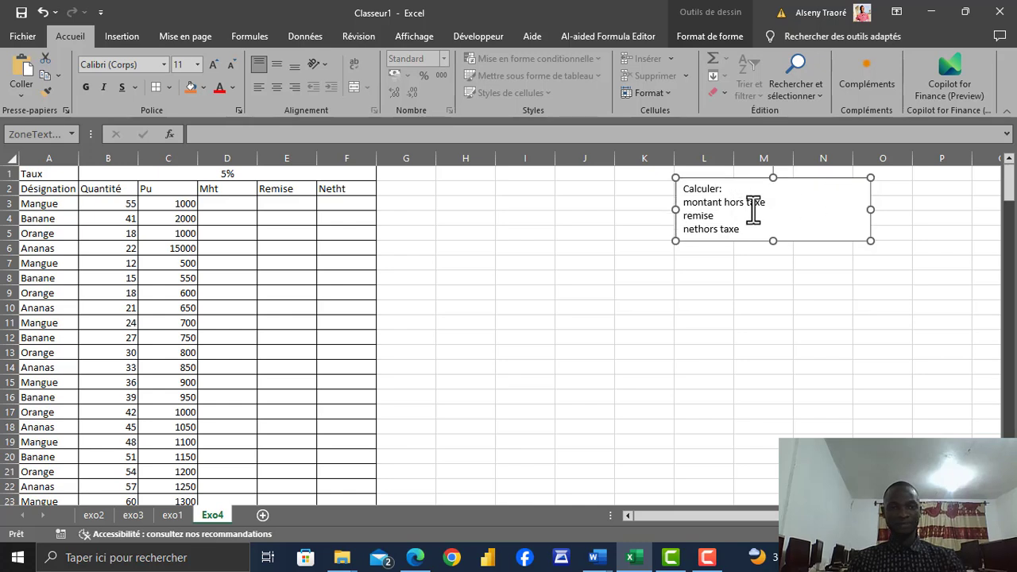
Step: Calculate the Mht of the first Mangue row in D3 with the formula =B3*C3
left_click(242, 205)
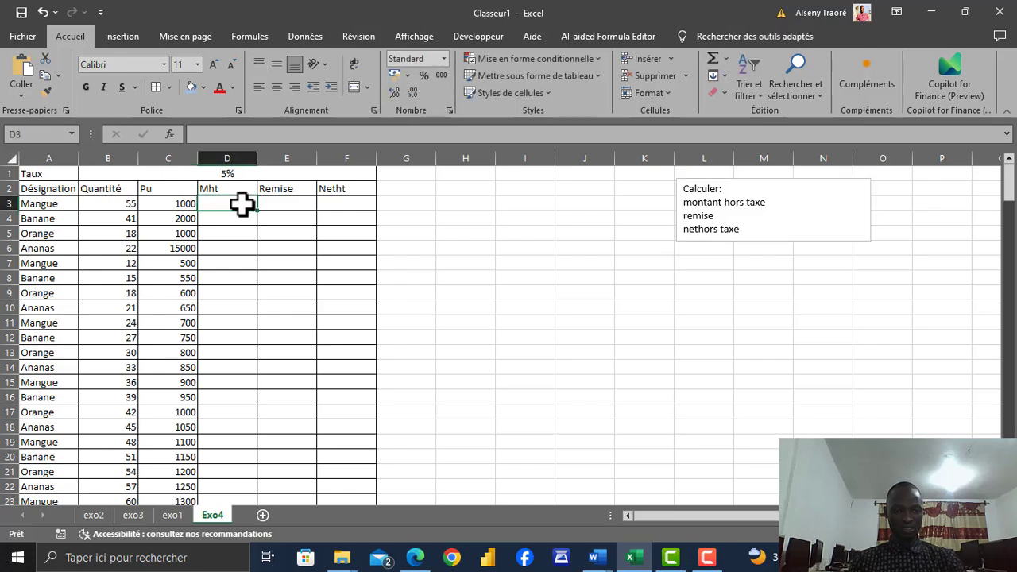
type("=")
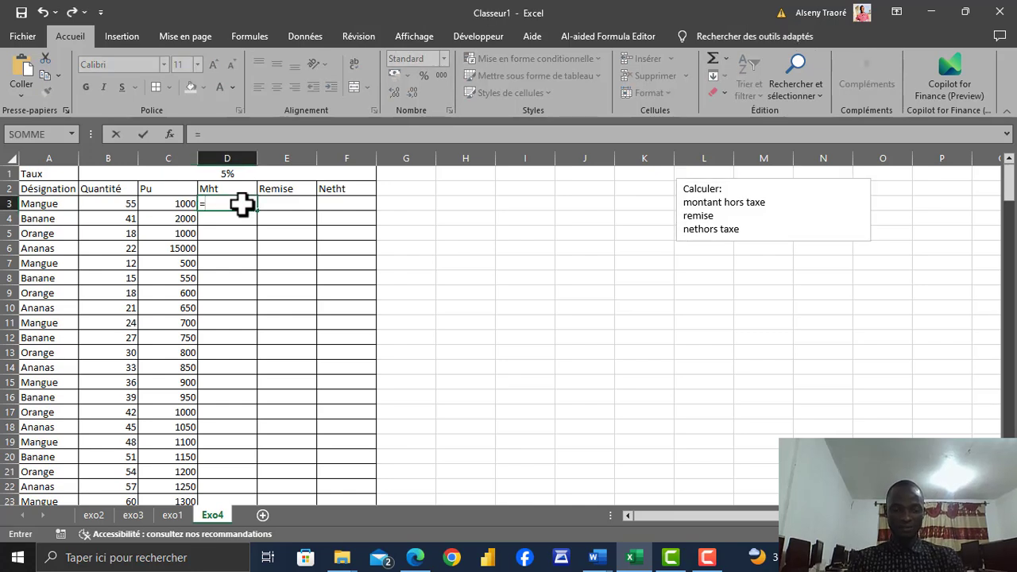
left_click(123, 205)
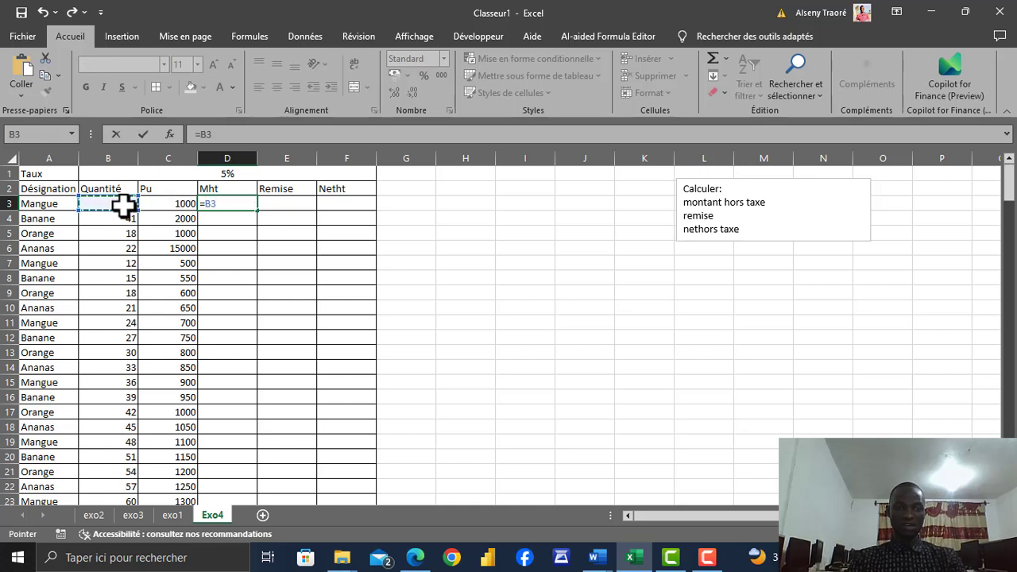
type("*")
left_click(176, 203)
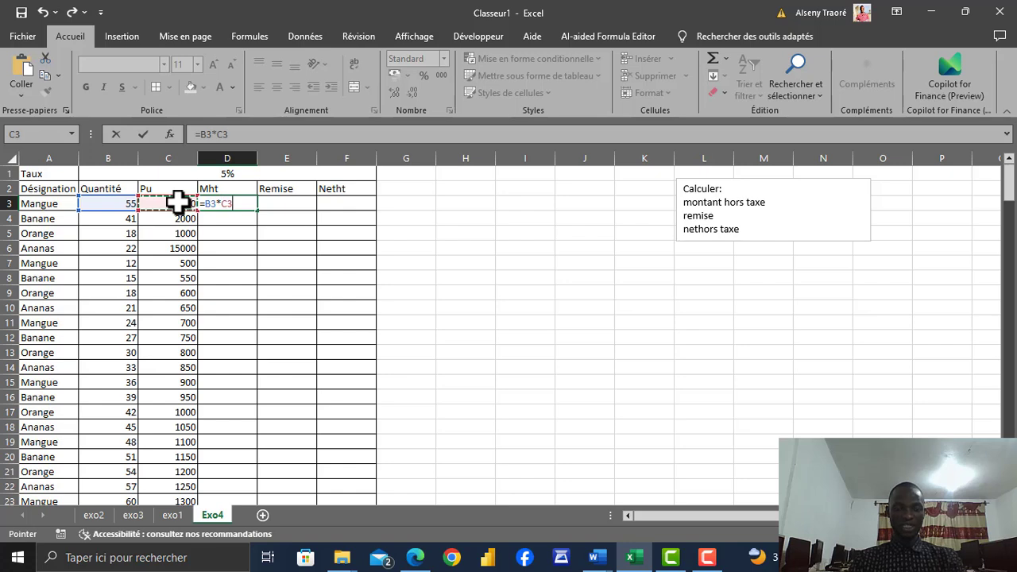
key("Return")
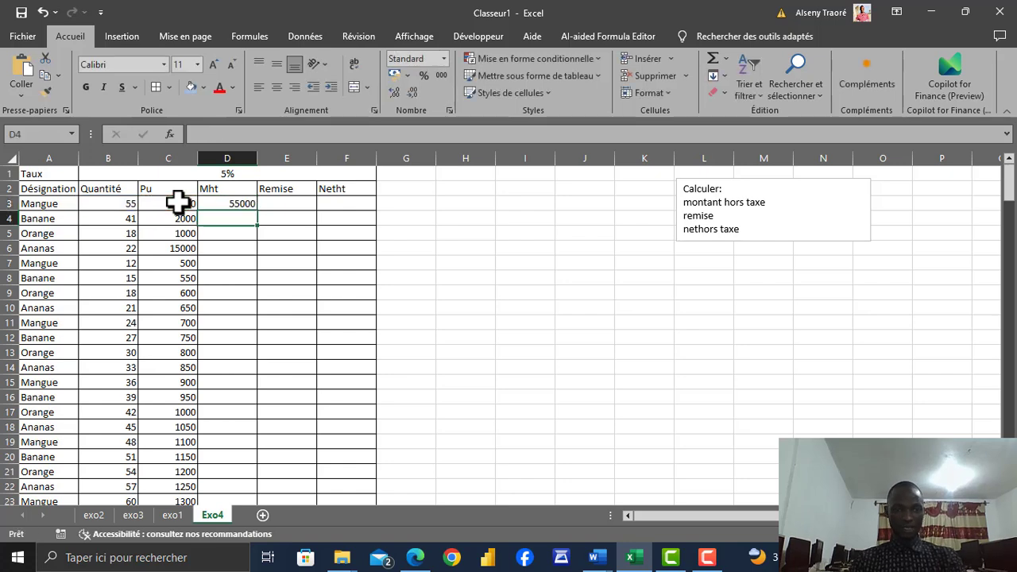
Step: Calculate the Mht of the first Banane row in D4 with the formula =B4*C4
left_click(213, 203)
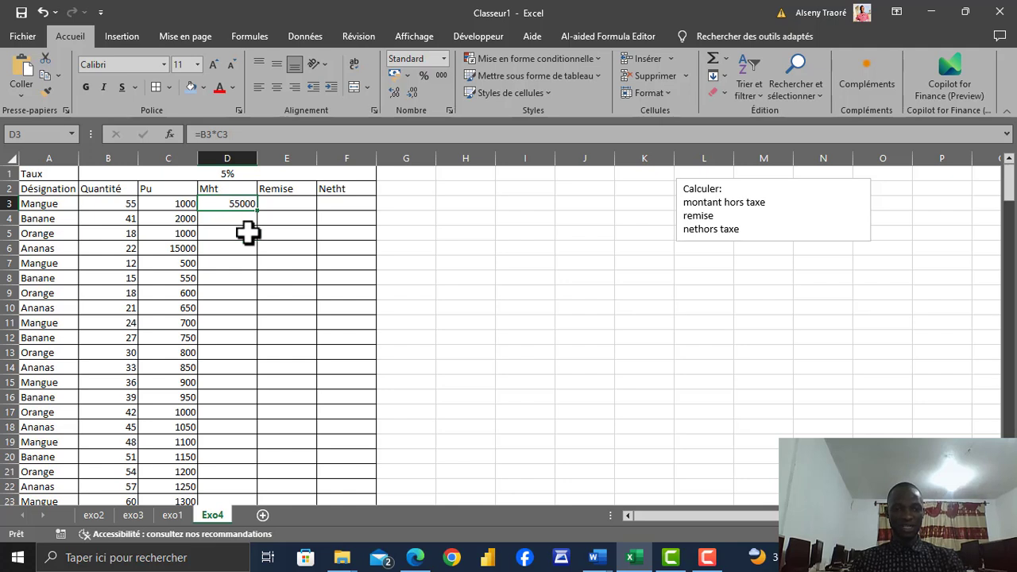
left_click(236, 218)
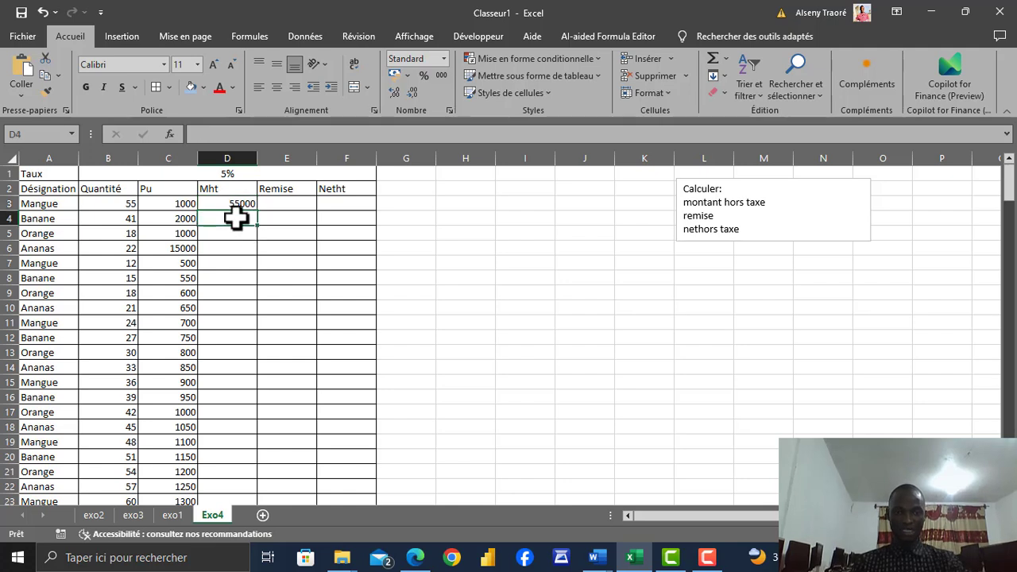
type("=")
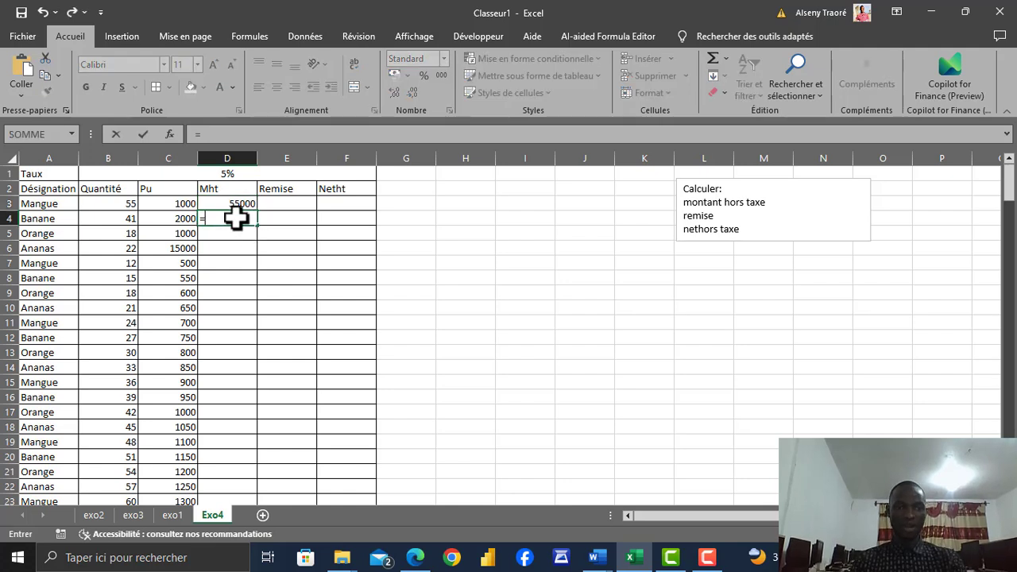
left_click(115, 216)
type("*")
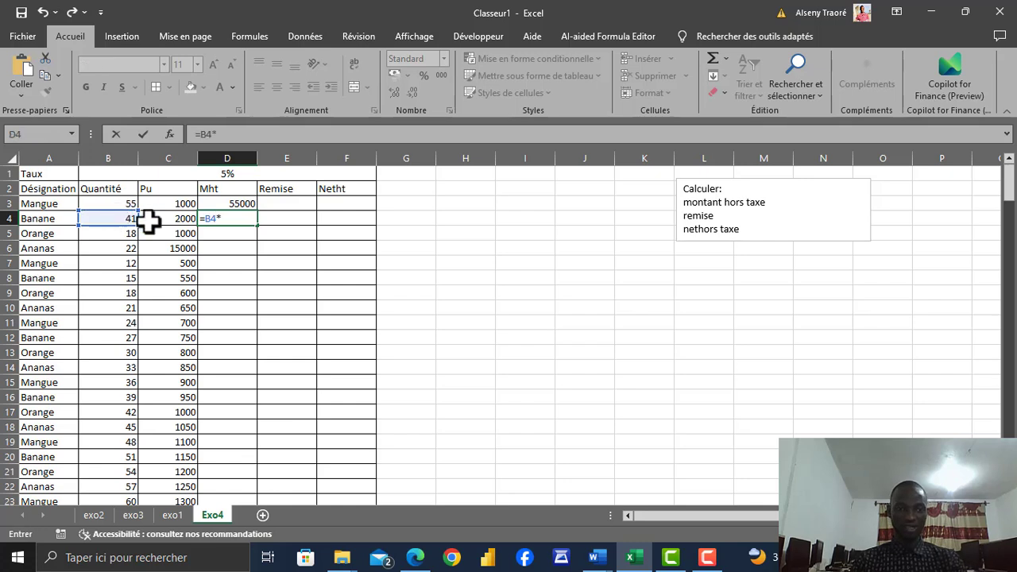
left_click(159, 219)
key("Return")
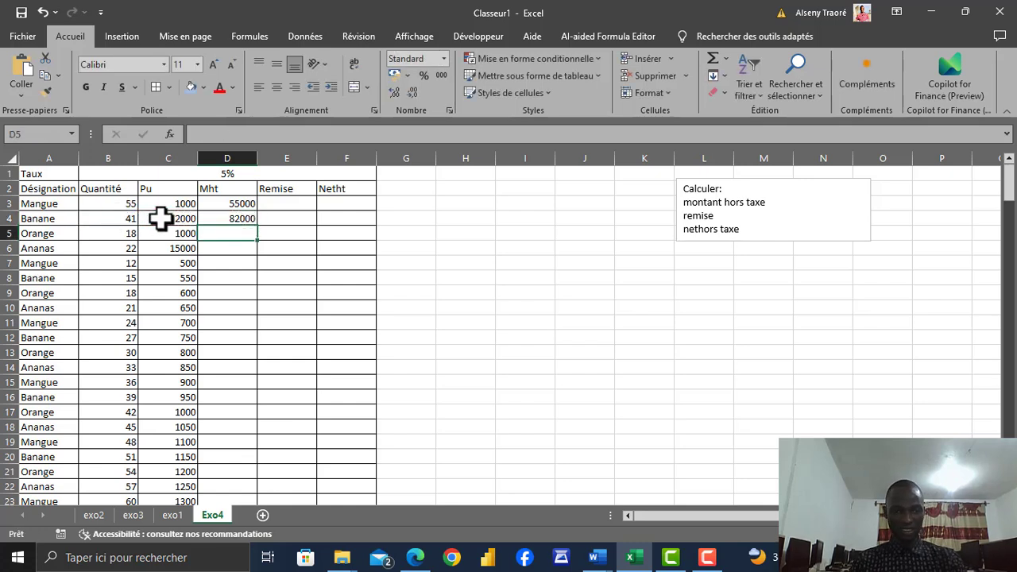
Step: Copy the D3 formula down the Mht column to D195 and return to the start of the table
left_click(239, 201)
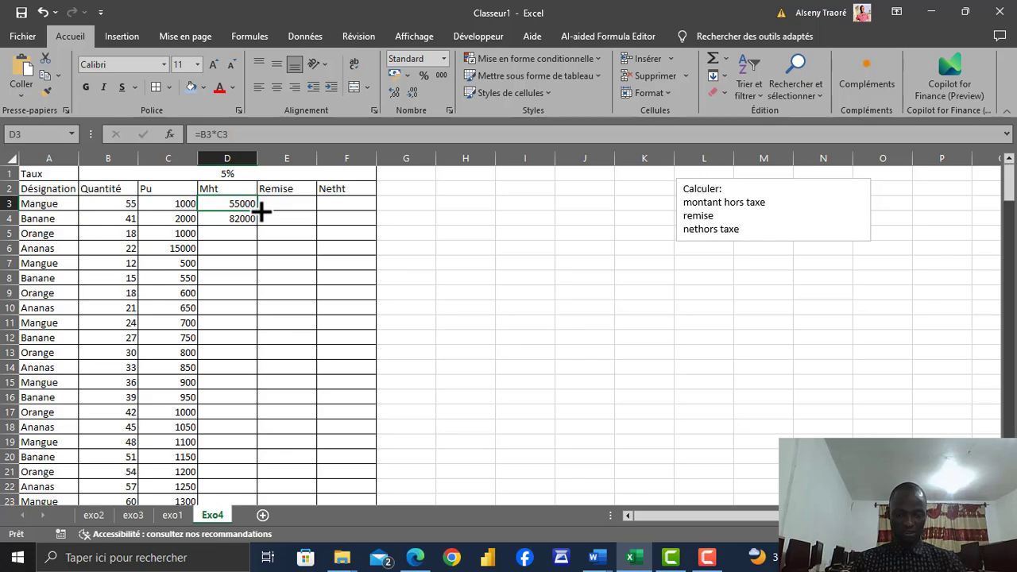
left_click_drag(262, 208, 245, 468)
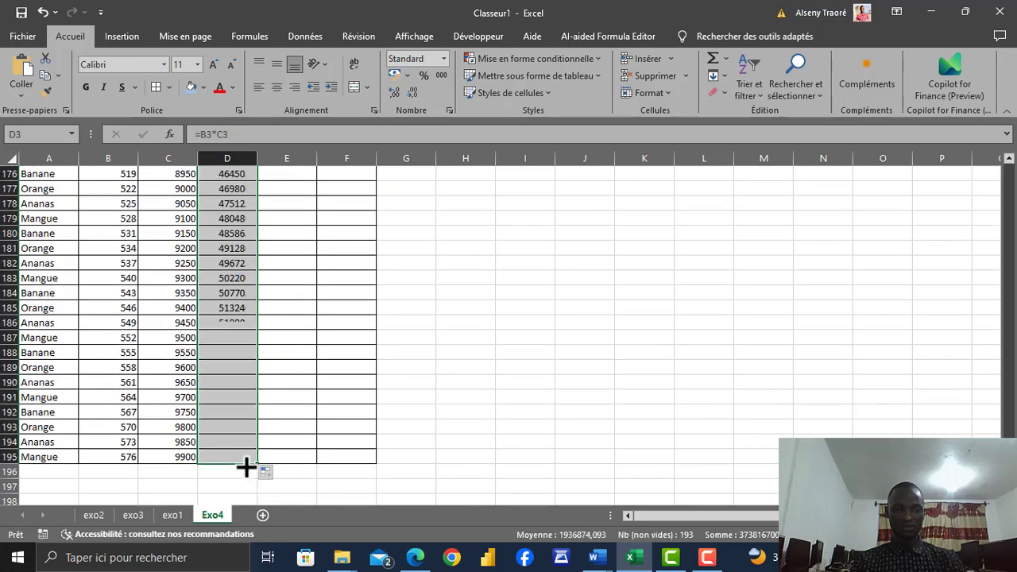
left_click_drag(1009, 477, 934, 159)
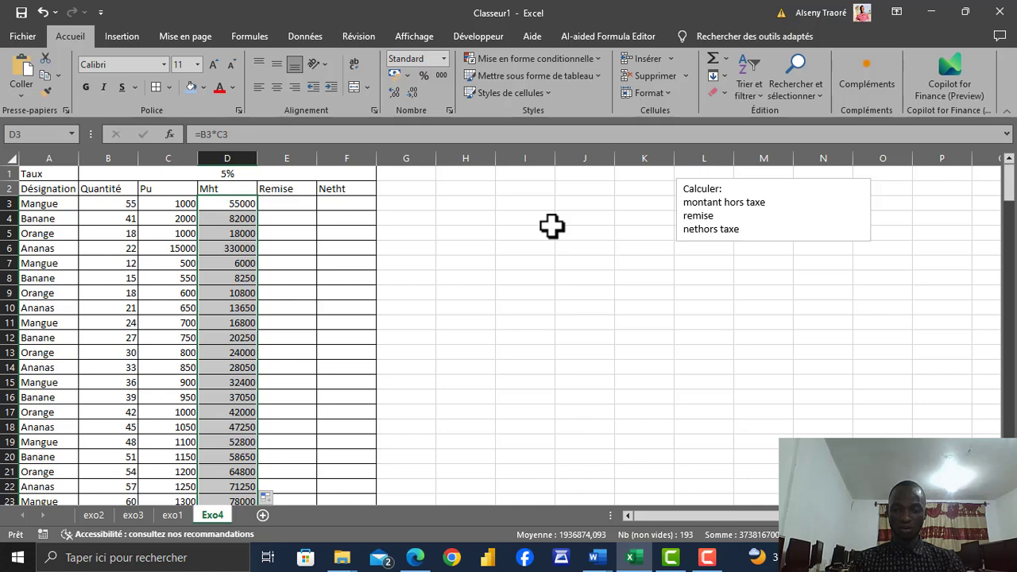
Step: Undo the fill of the Mht column and clear the formula in D4
key("ctrl+z")
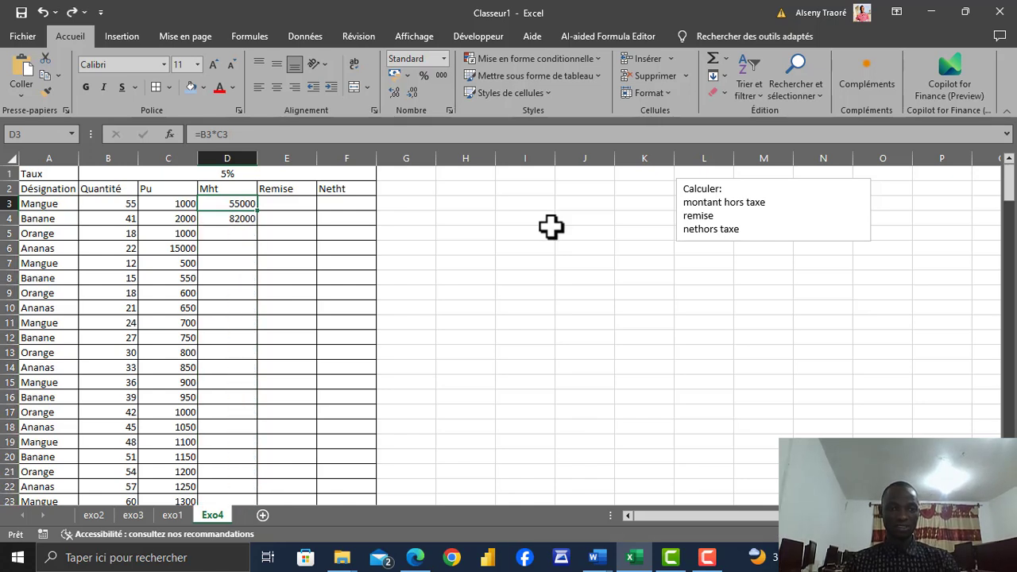
left_click(233, 220)
key("Delete")
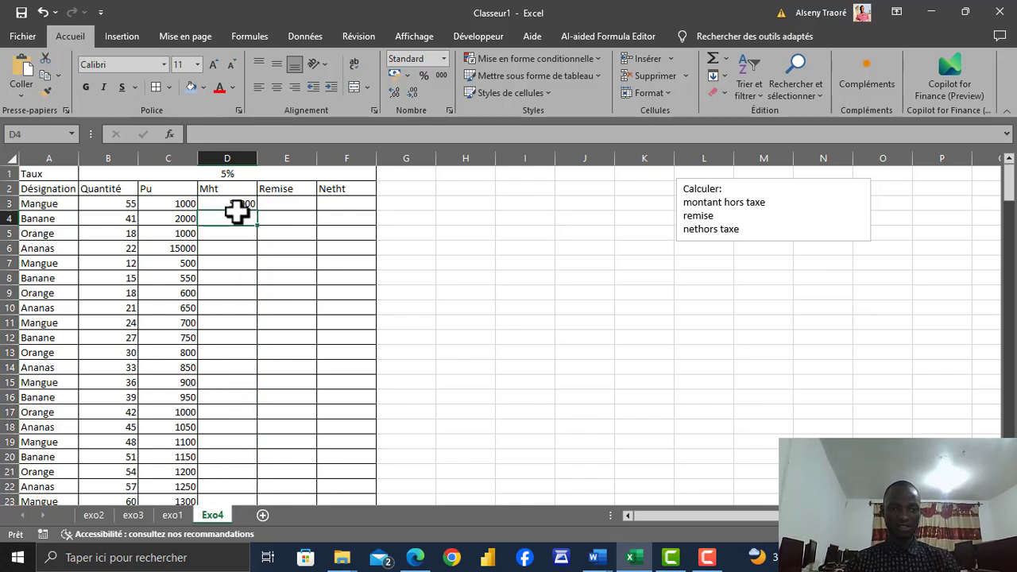
Step: Auto-fill the D3 formula down the whole Mht column
left_click(233, 205)
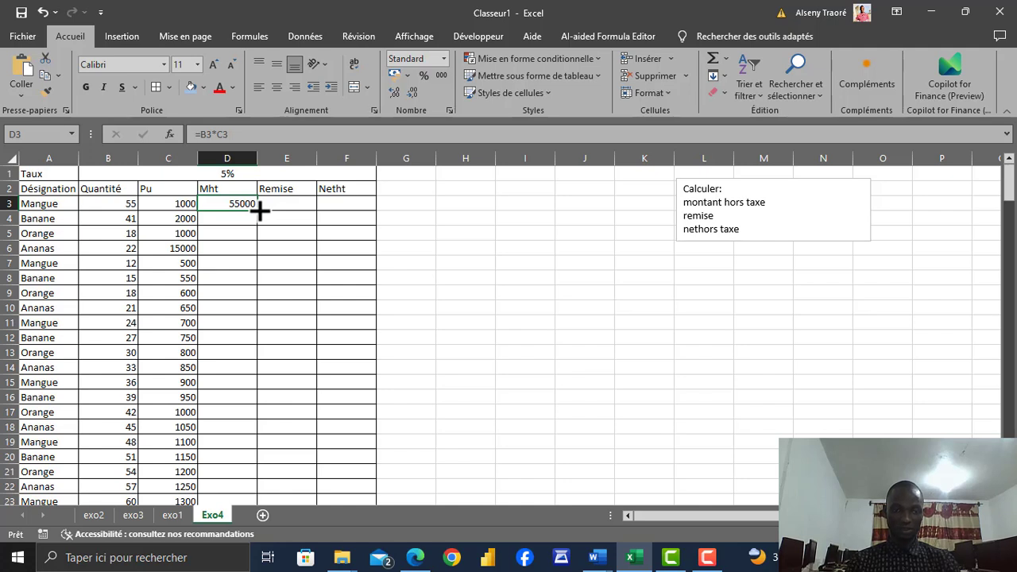
double_click(261, 208)
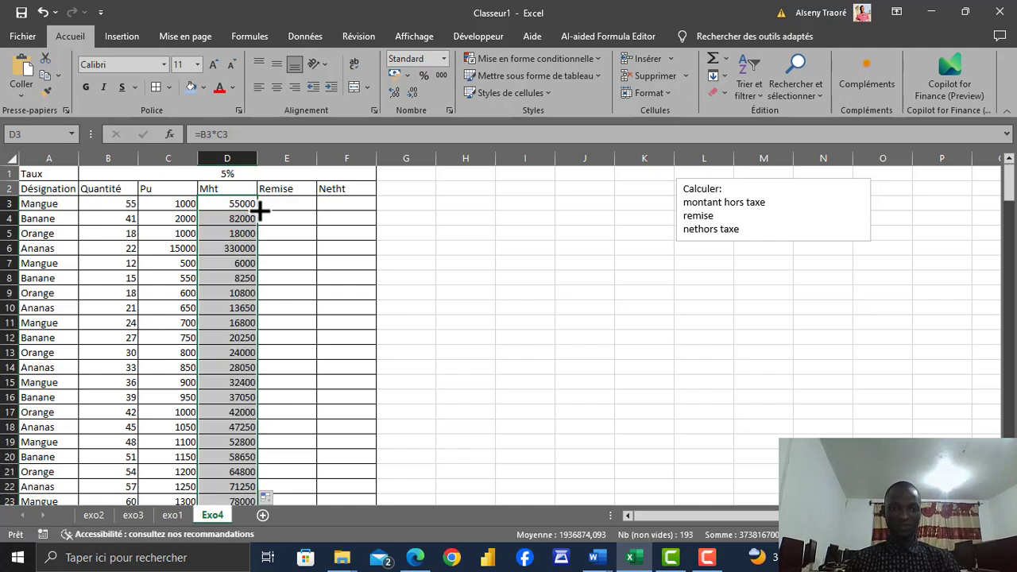
Step: Calculate the Remise in E3 with the formula =B1*D3 and auto-fill it down the column
left_click(288, 202)
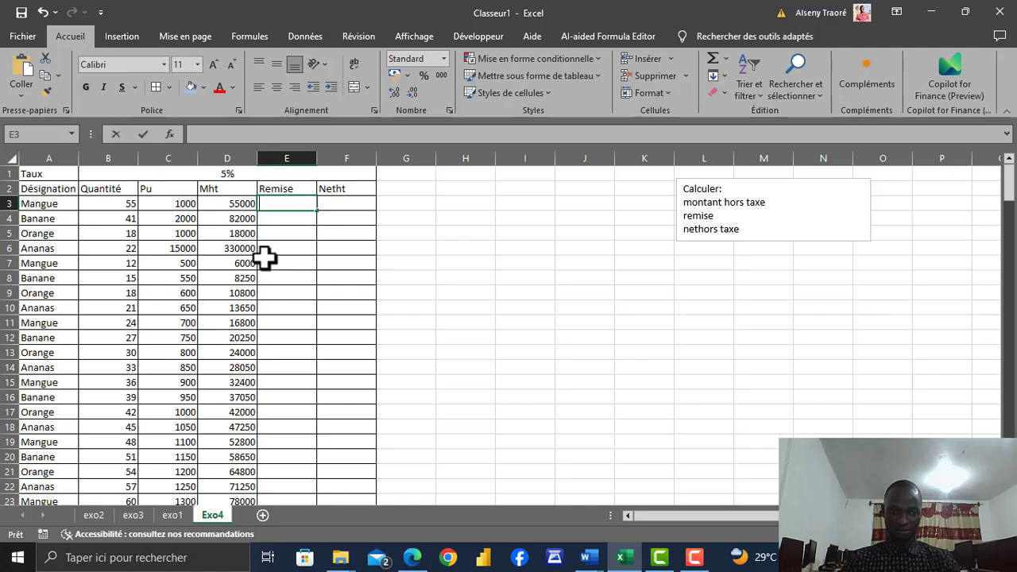
type("=")
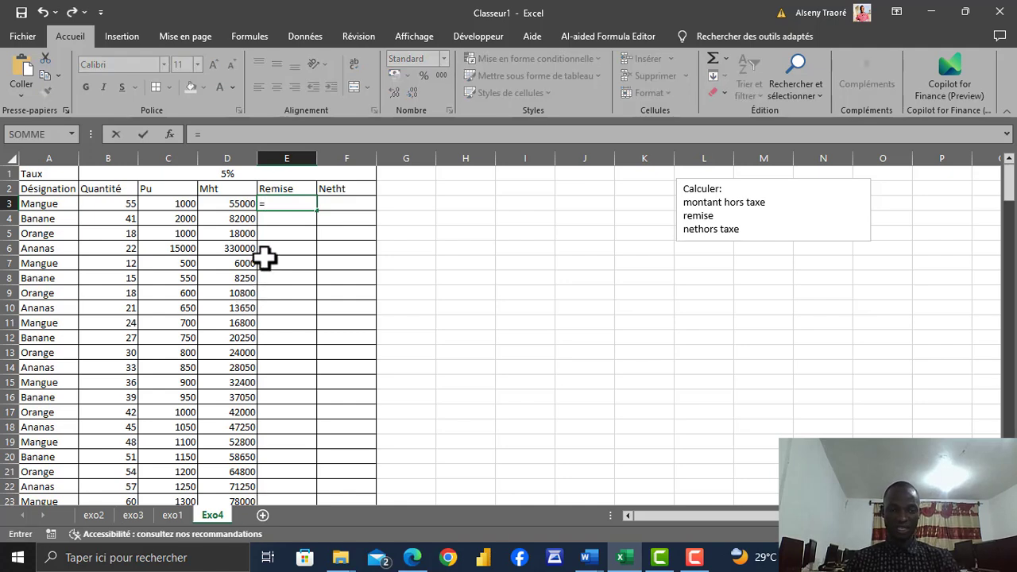
left_click(236, 174)
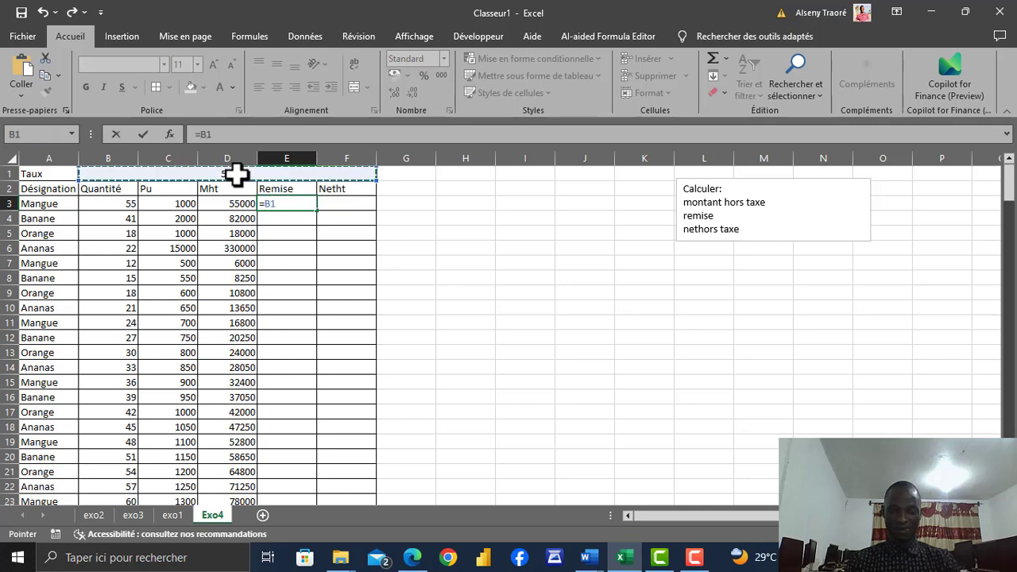
type("*")
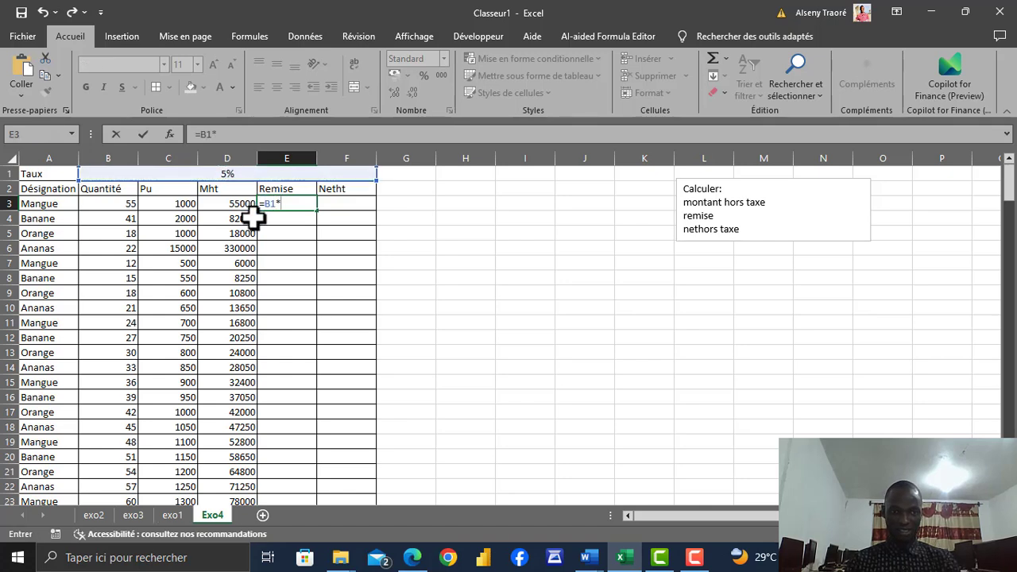
left_click(237, 204)
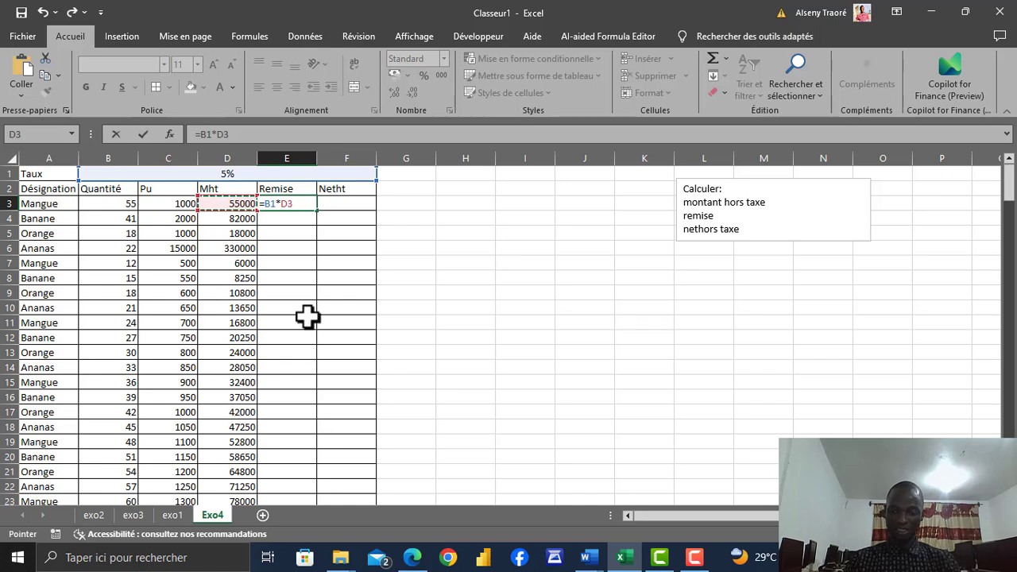
key("Return")
left_click(293, 203)
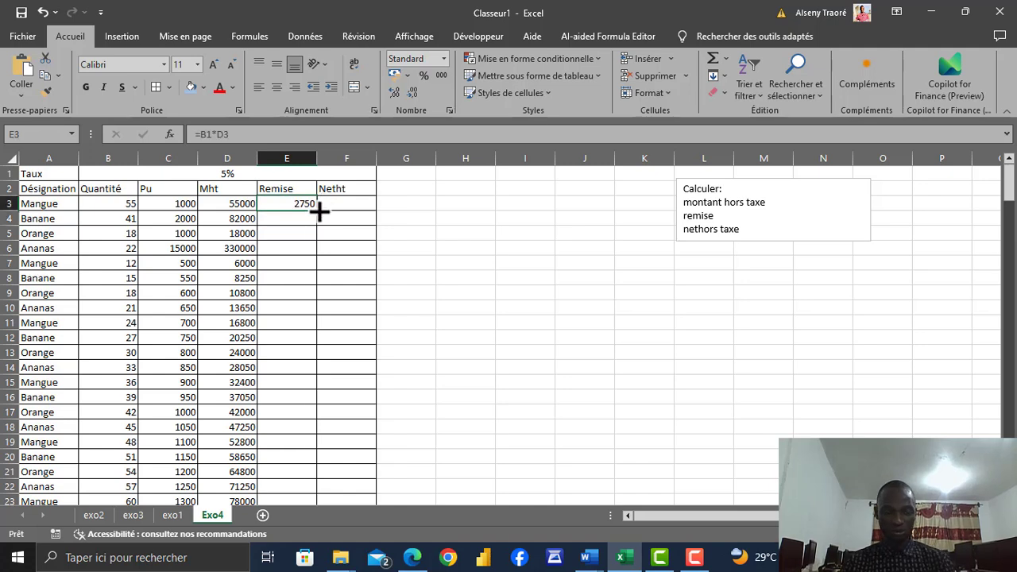
double_click(317, 209)
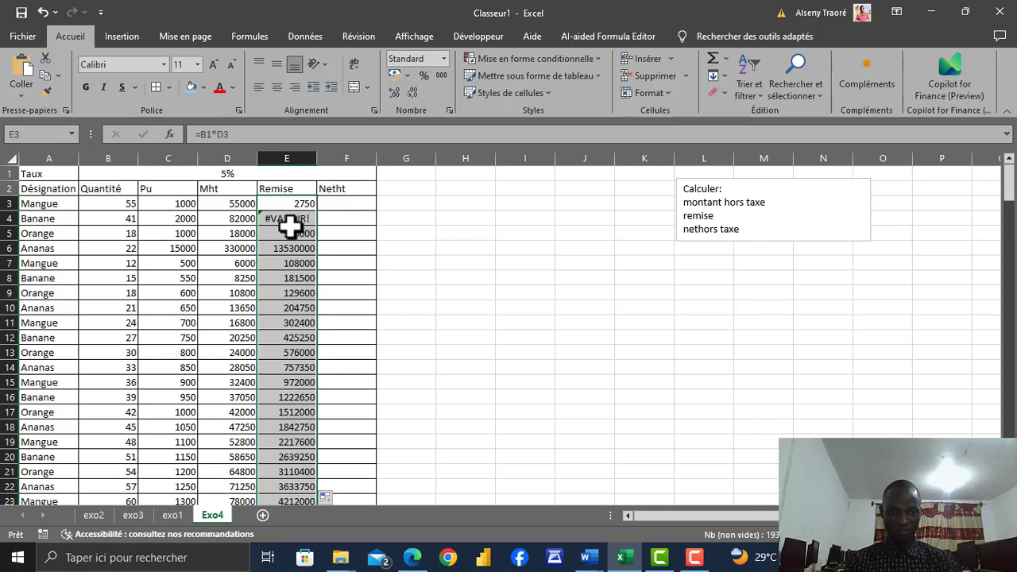
Step: Examine the copied formulas in cells E4 and E8 of the Remise column
left_click(287, 220)
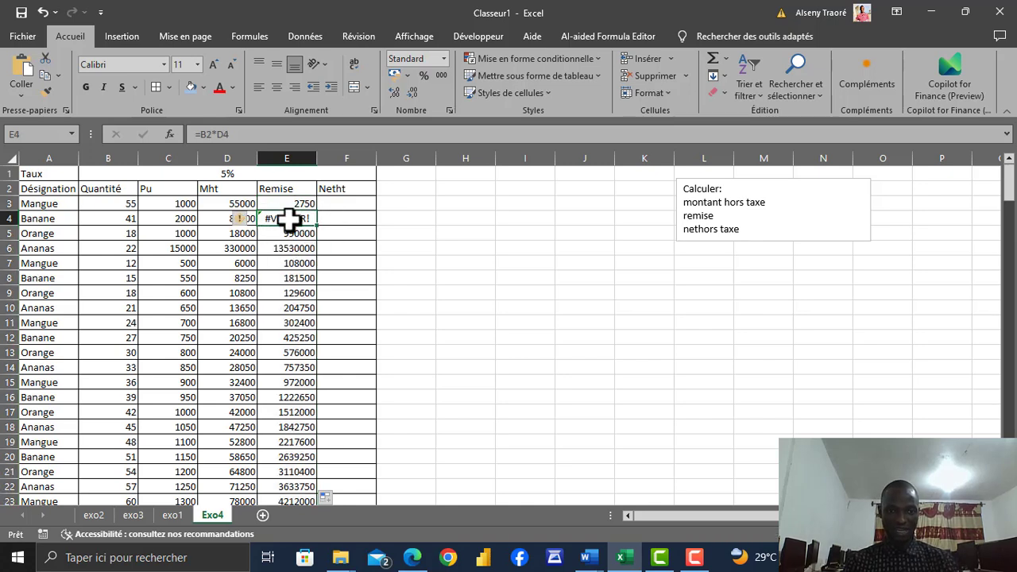
mouse_move(1009, 183)
left_mouse_down()
mouse_move(1009, 443)
mouse_move(1009, 173)
left_mouse_up()
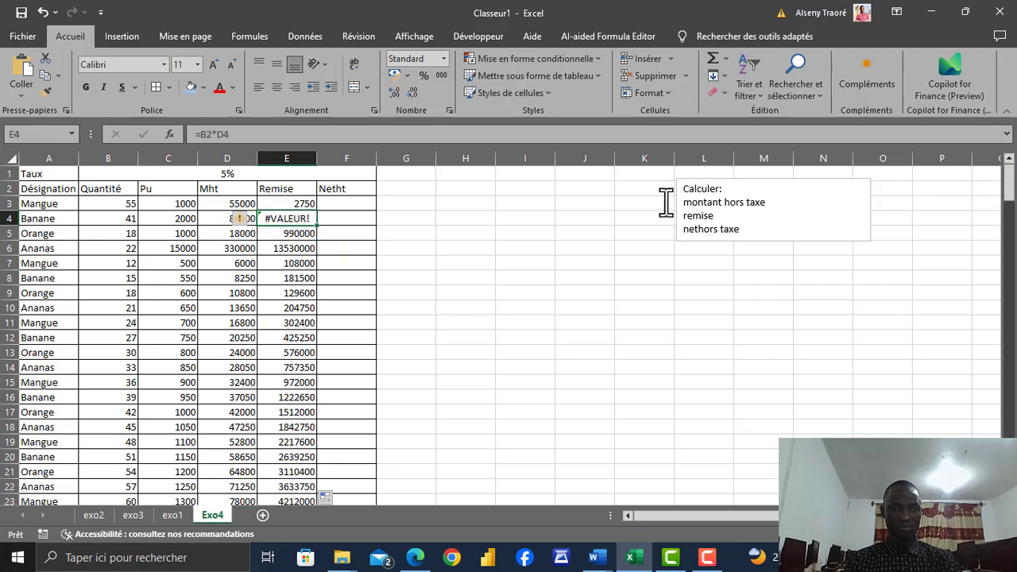
left_click(289, 275)
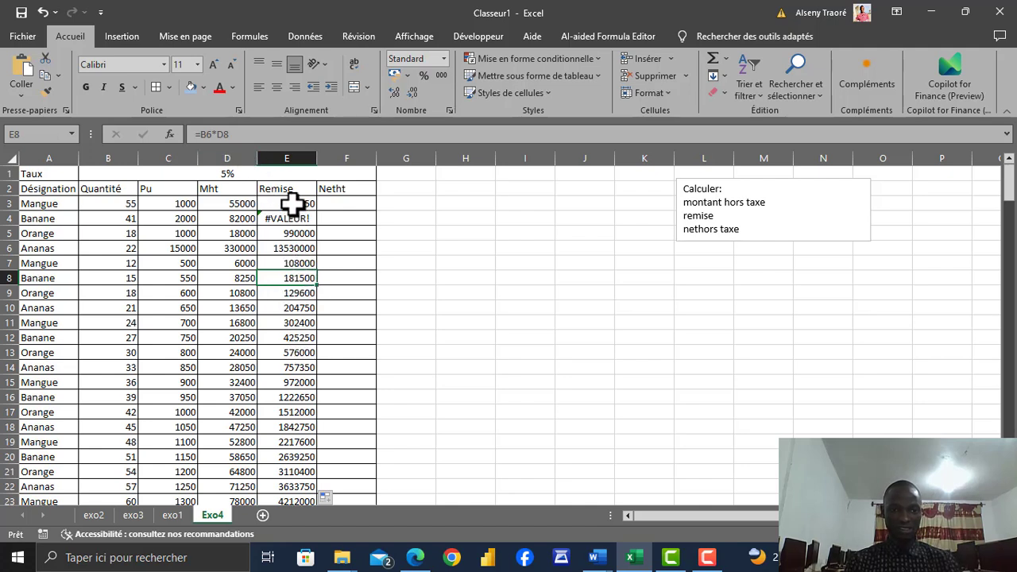
Step: Apply the thousands separator format to the Remise values in E3:E189
left_click_drag(291, 203, 316, 477)
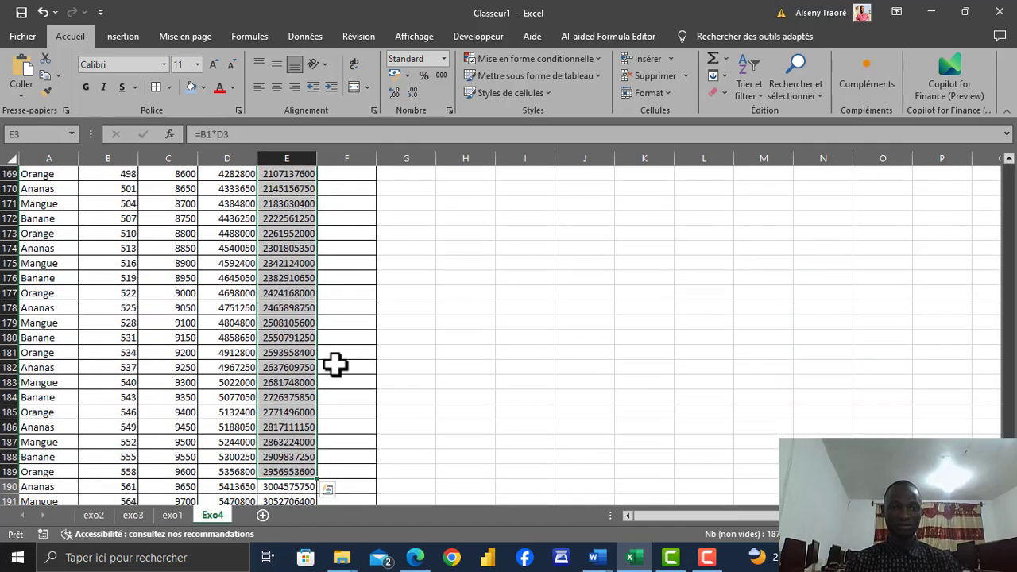
left_click(441, 74)
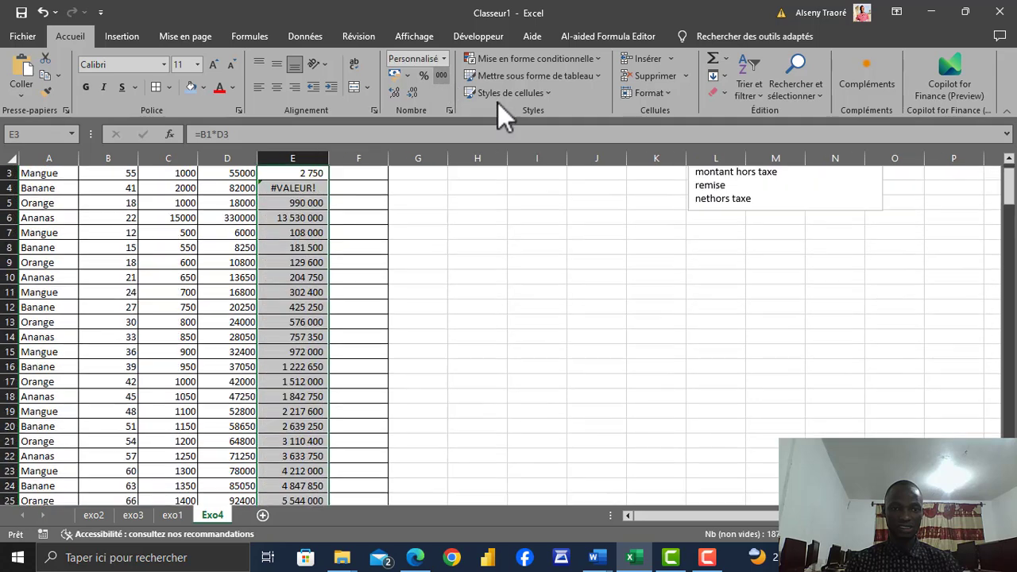
Step: Examine which cells the Remise formula in E3 refers to
left_click(319, 233)
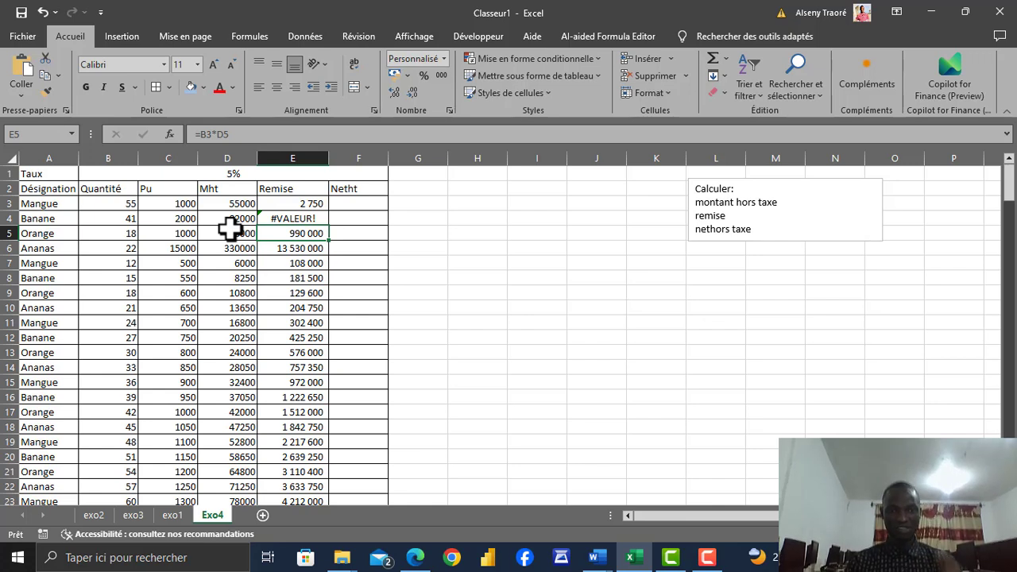
left_click(319, 205)
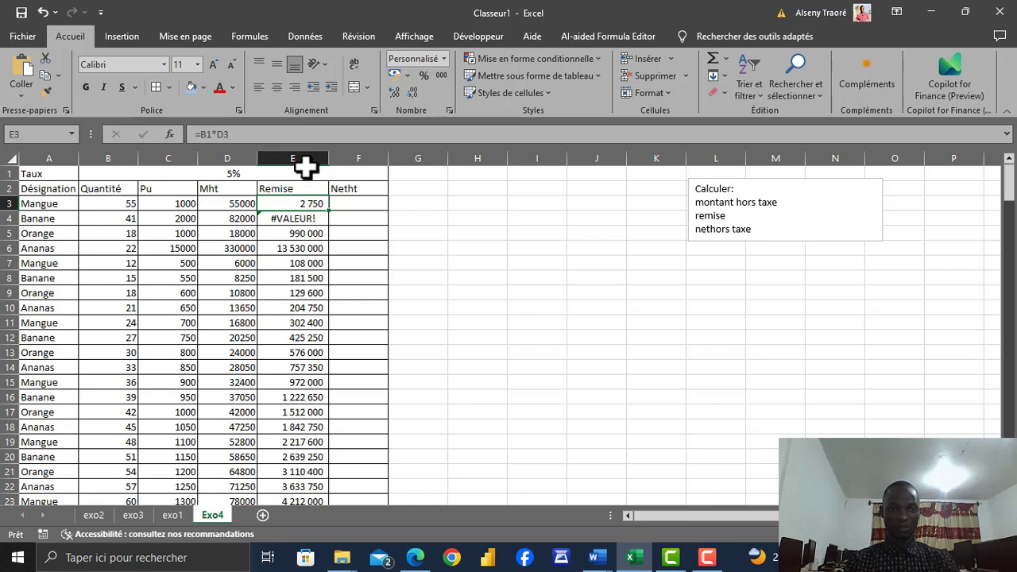
left_click(242, 135)
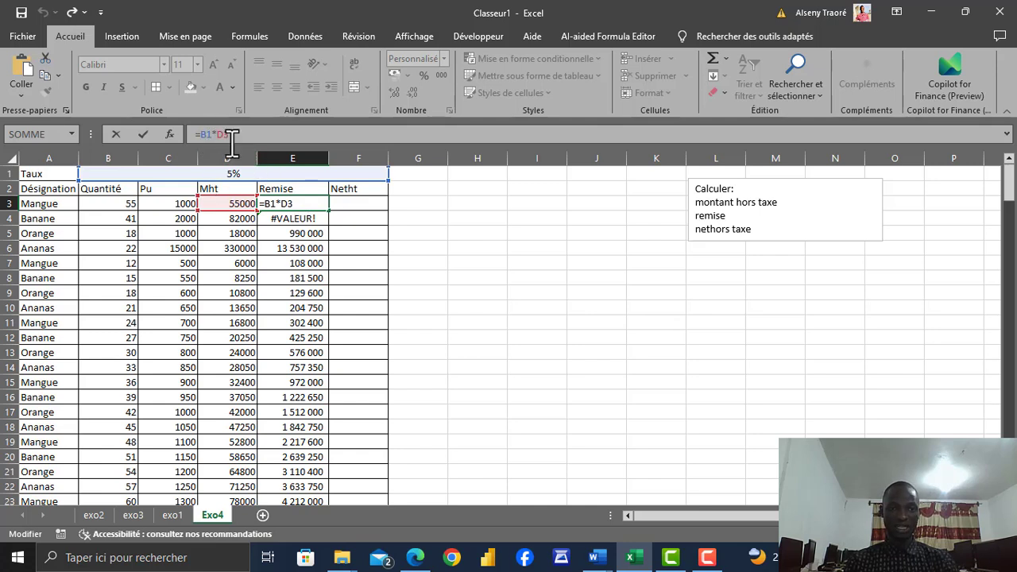
key("Return")
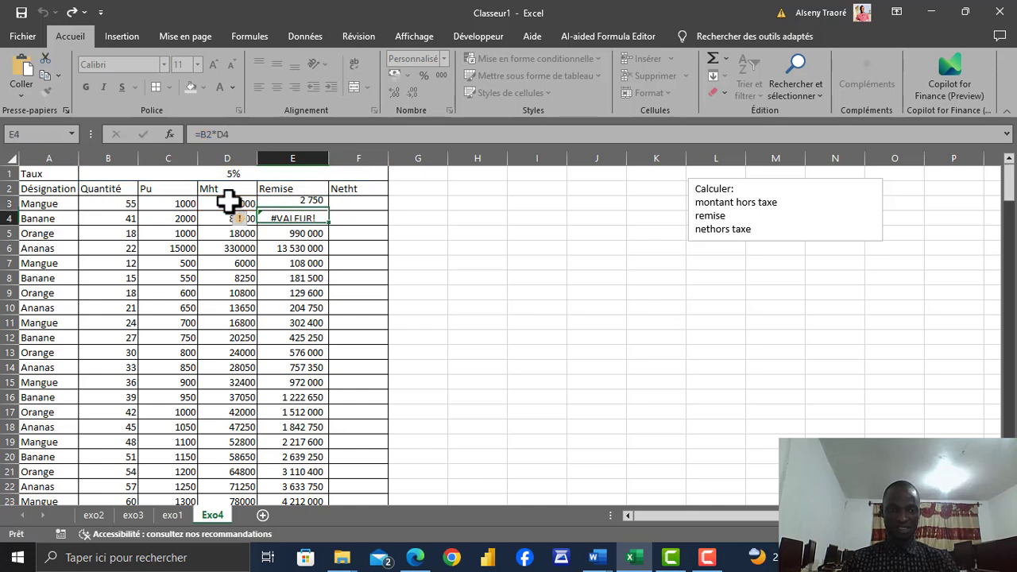
left_click(300, 199)
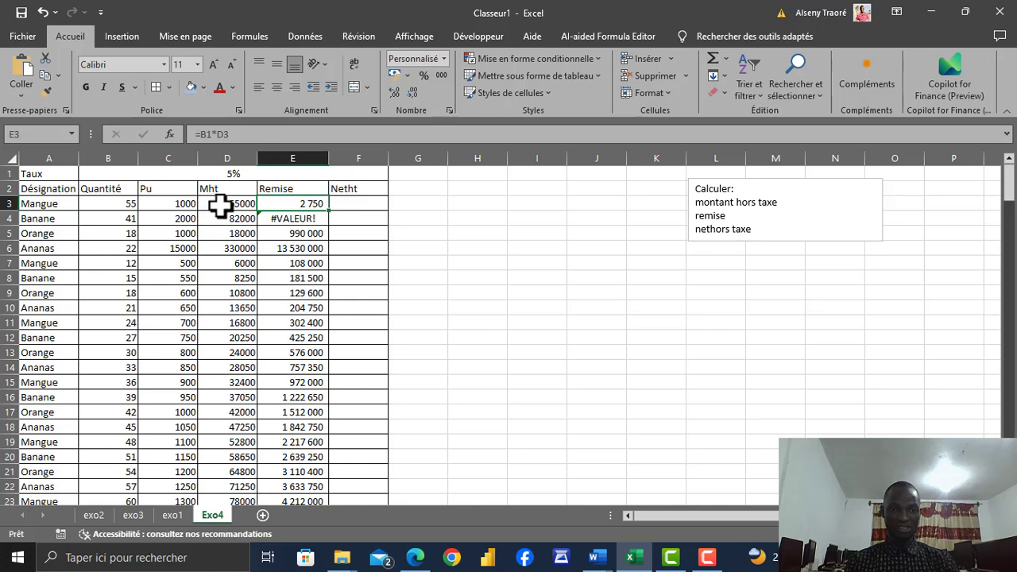
Step: Trace the cells referenced by the copied Remise formula in E4 to find the source of its error
left_click(301, 217)
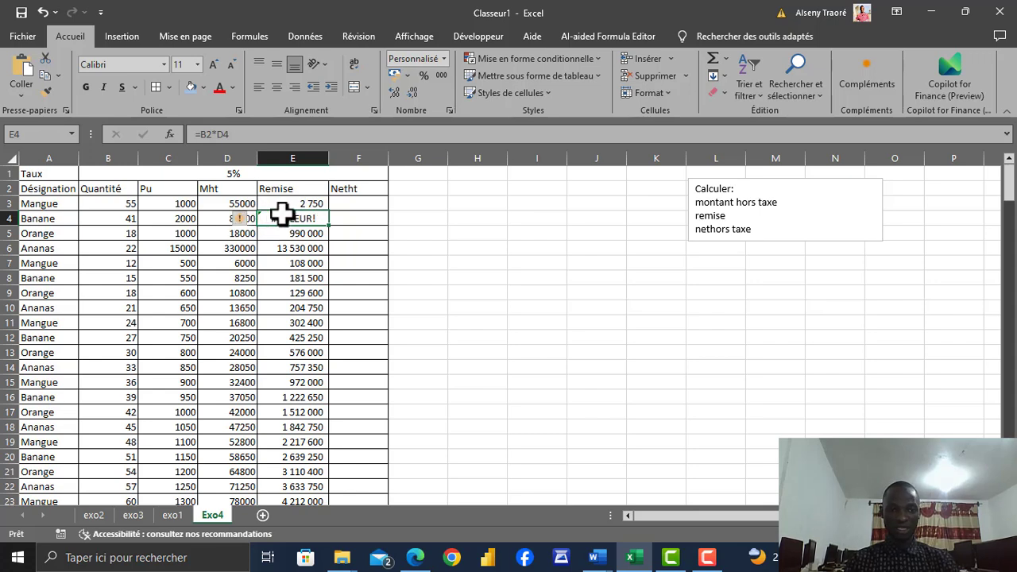
mouse_move(244, 230)
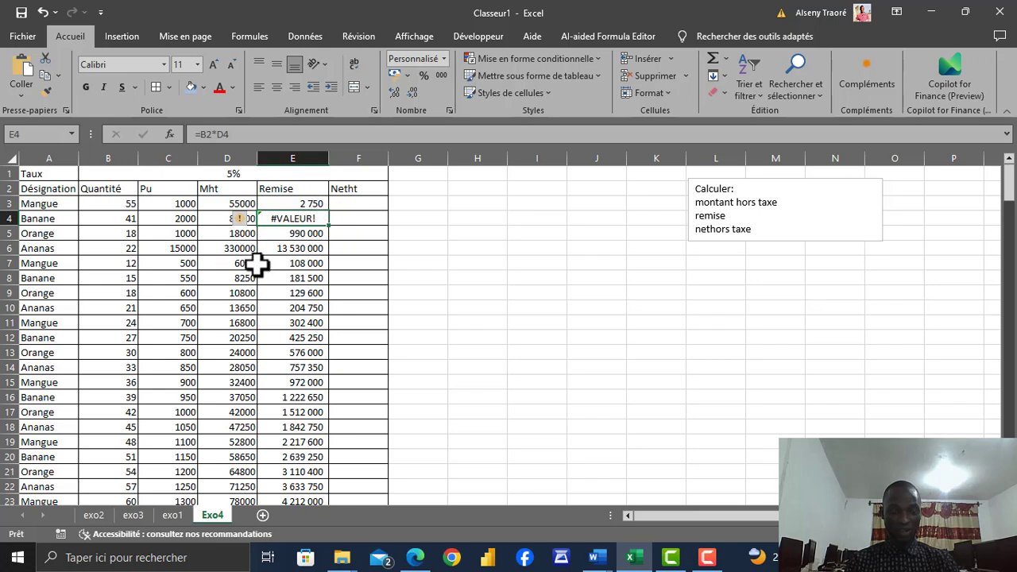
left_click(251, 135)
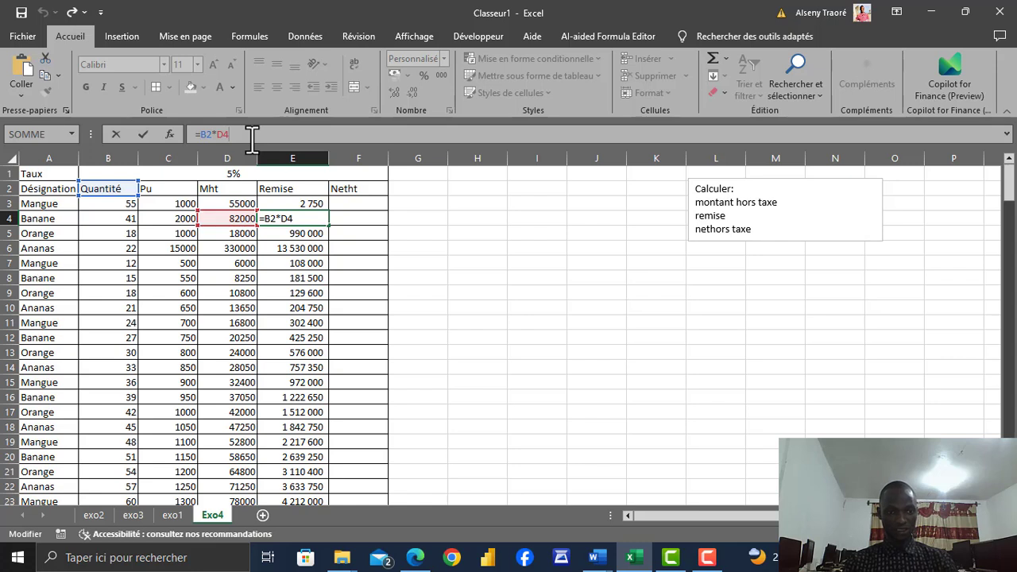
double_click(208, 135)
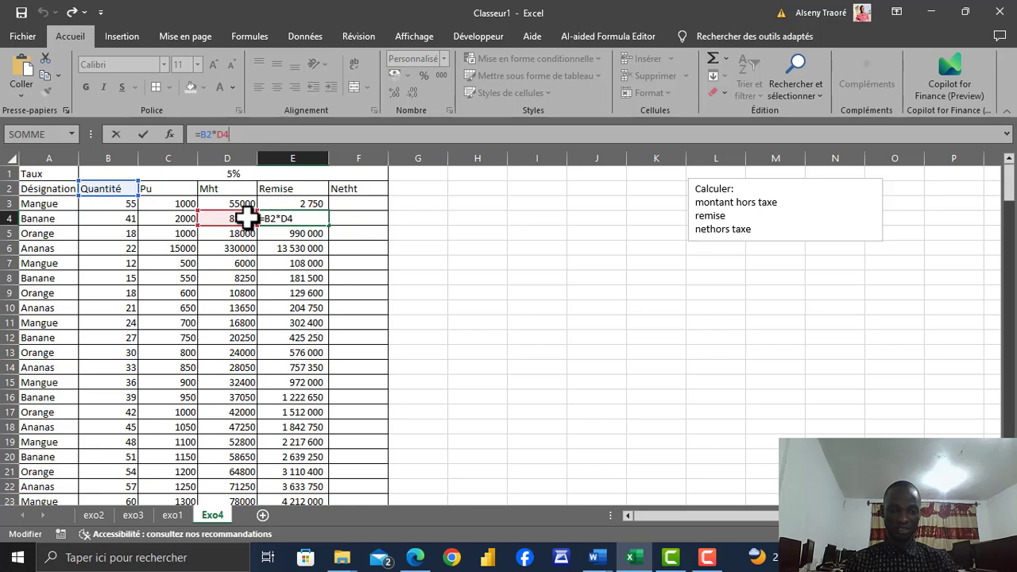
key("Return")
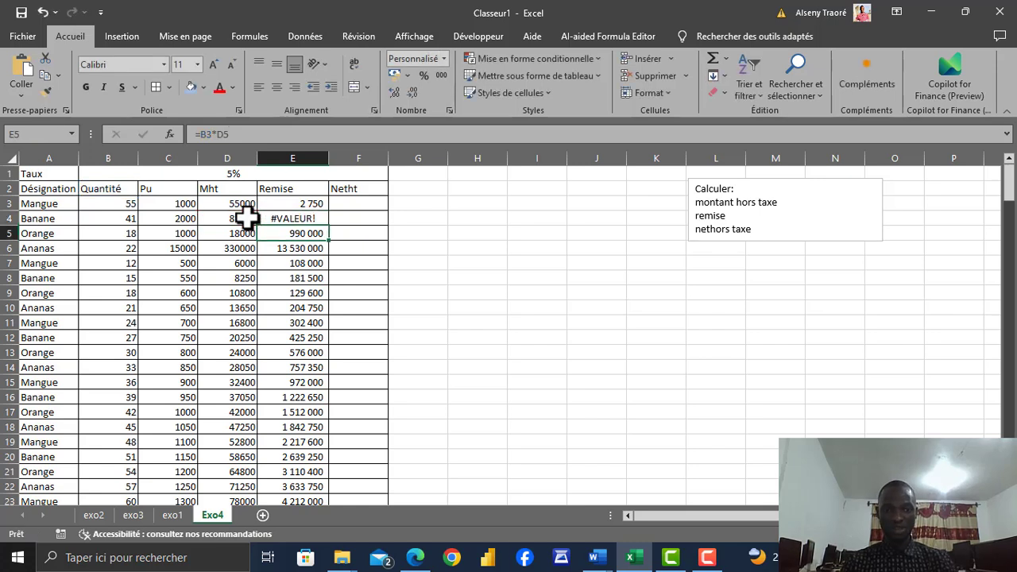
left_click(288, 217)
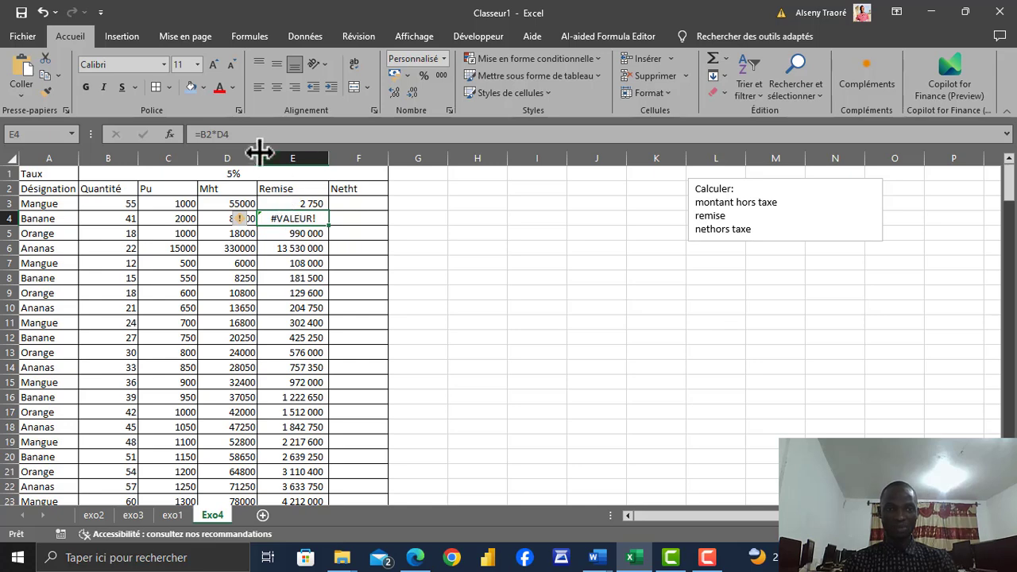
left_click(218, 129)
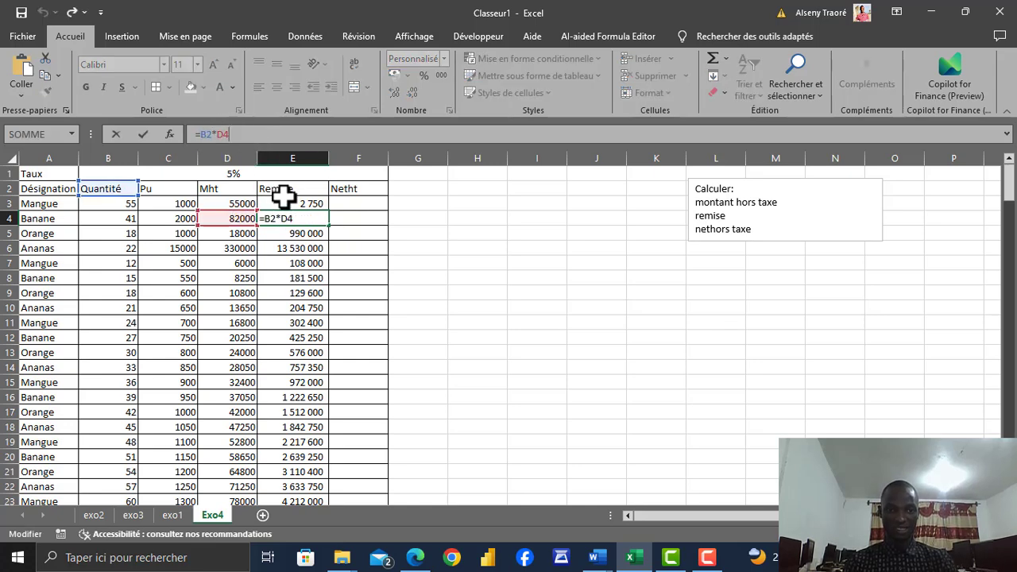
Step: Compare the cell references of the Remise formula in E3 with those of the copy in E4
left_click(285, 198)
left_click(230, 131)
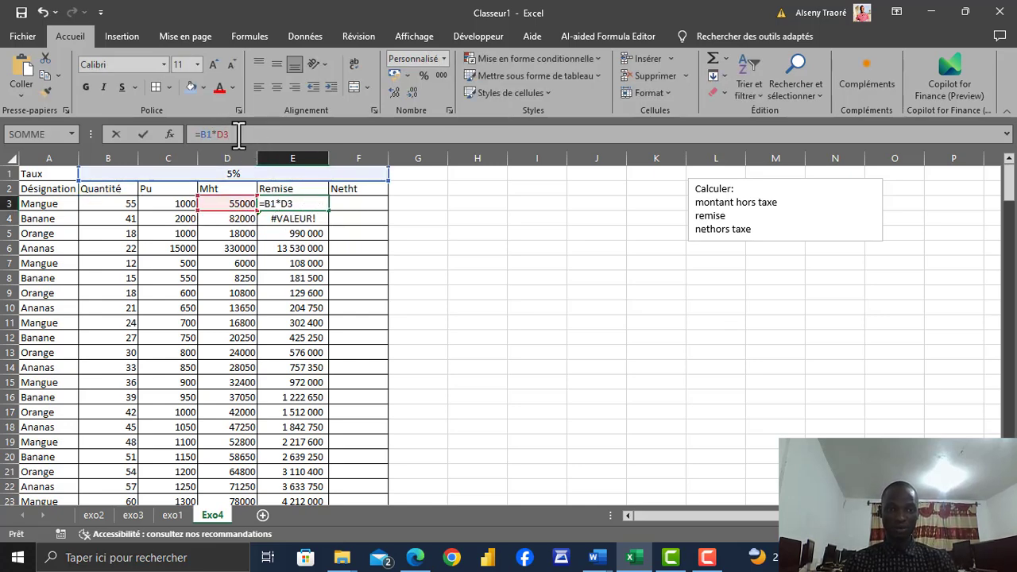
left_click(298, 220)
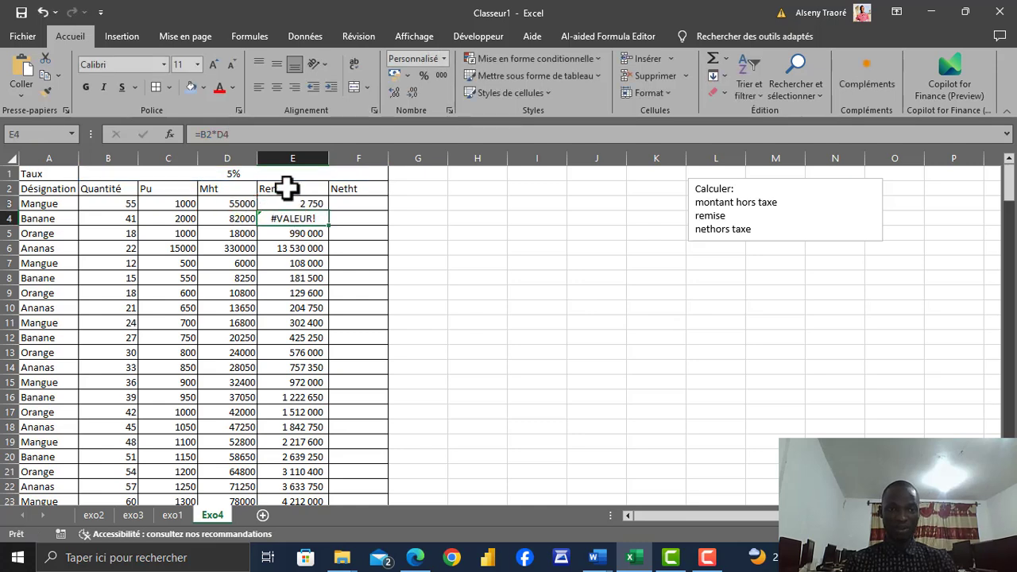
left_click(246, 134)
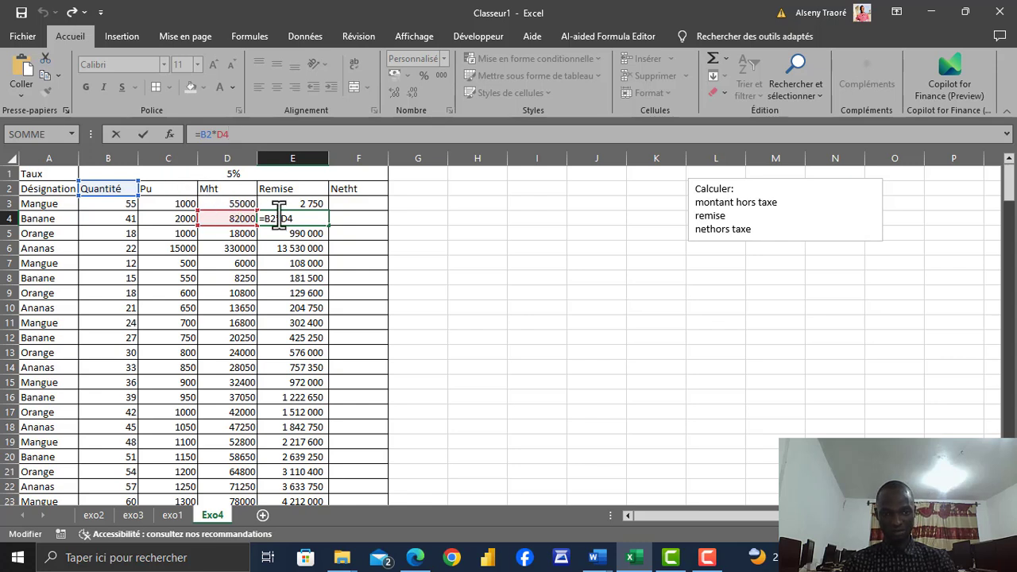
key("Return")
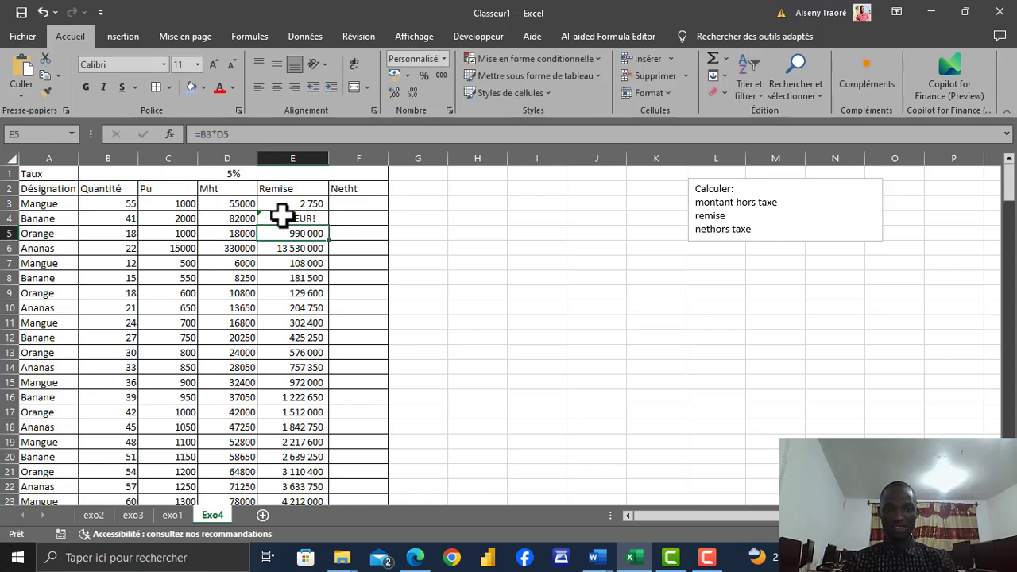
left_click(282, 215)
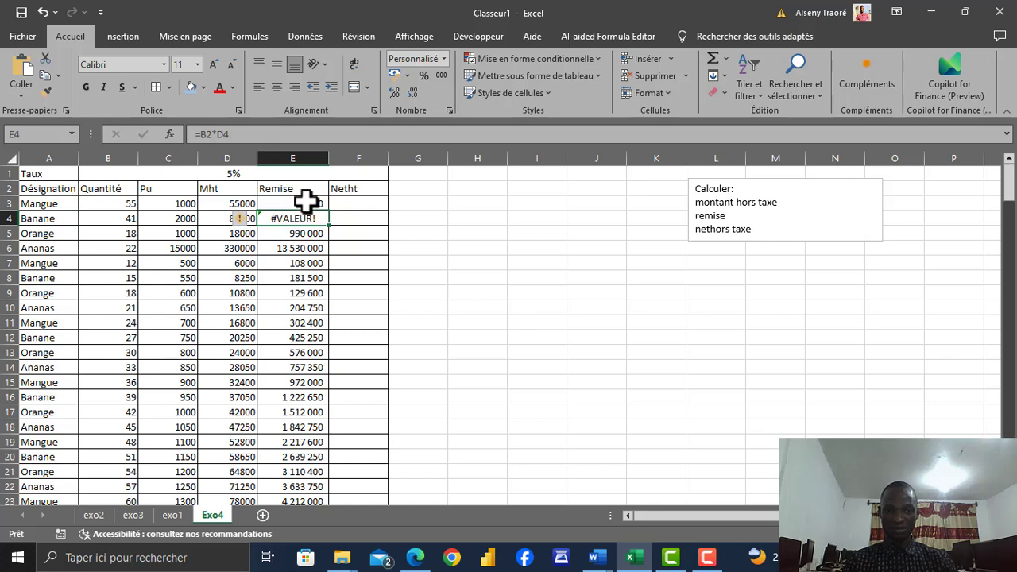
Step: Examine the reference to the Taux cell B1 within the Remise formula in E3
left_click(298, 203)
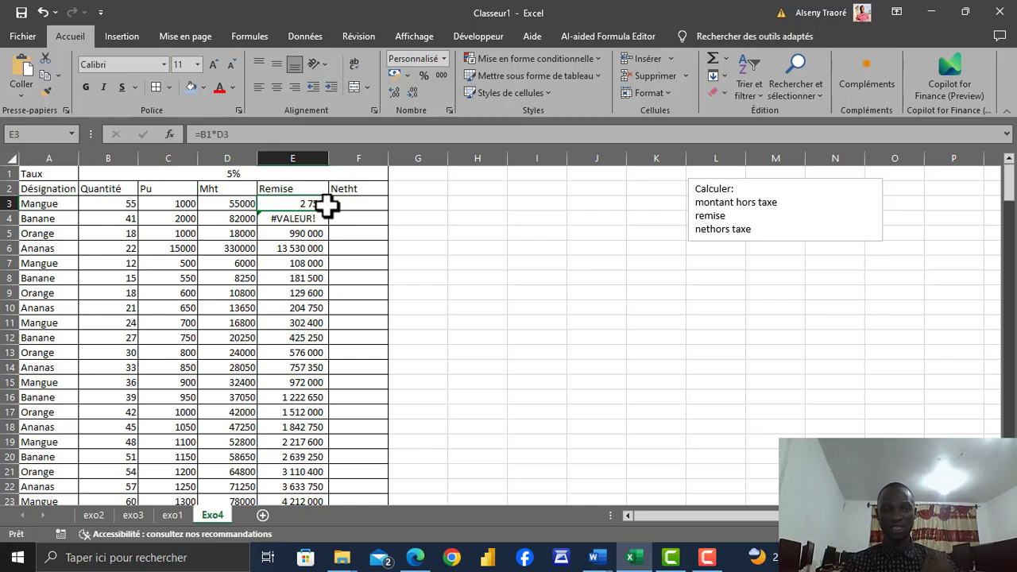
left_click_drag(322, 219, 324, 232)
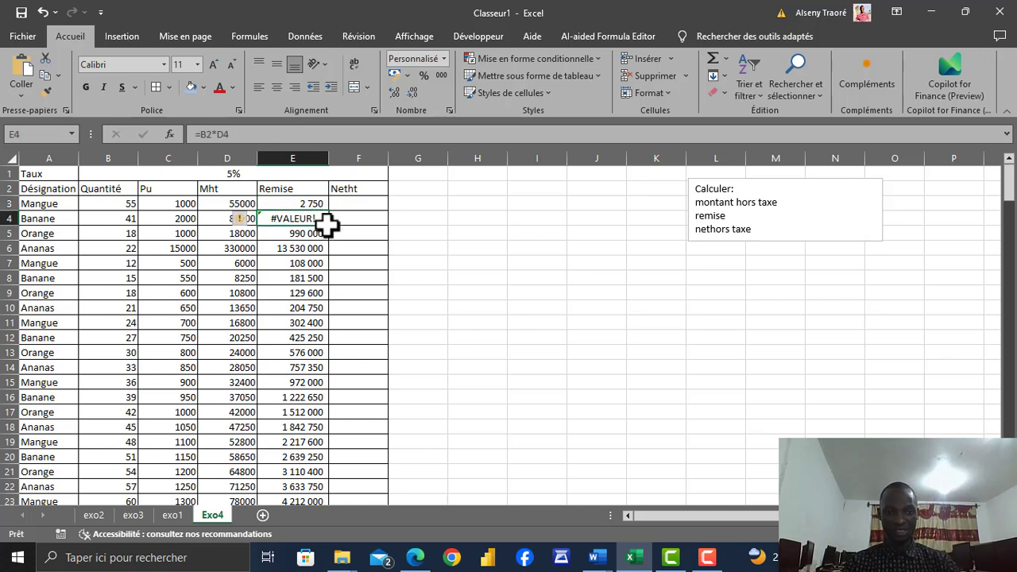
left_click(302, 204)
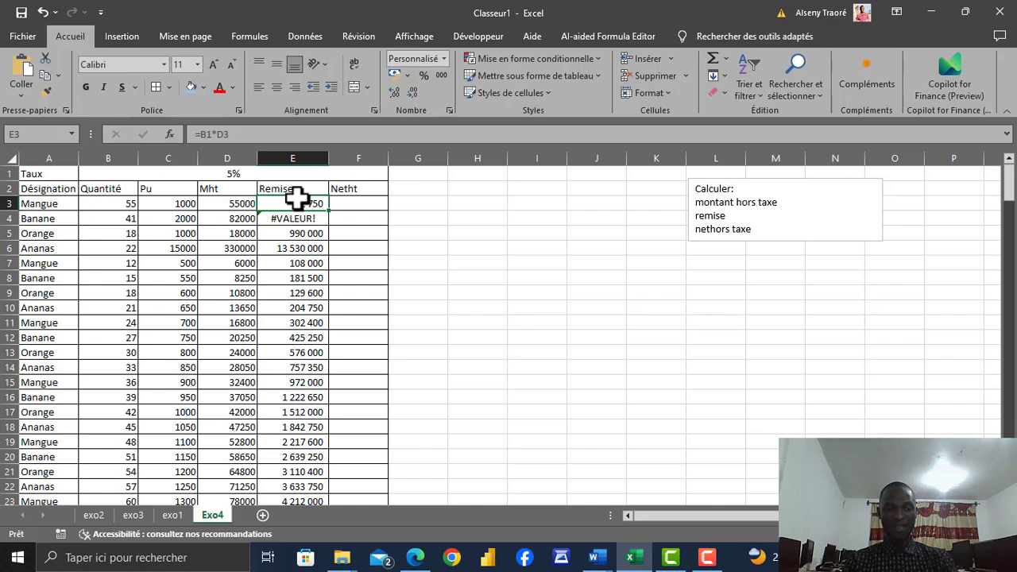
left_click(240, 137)
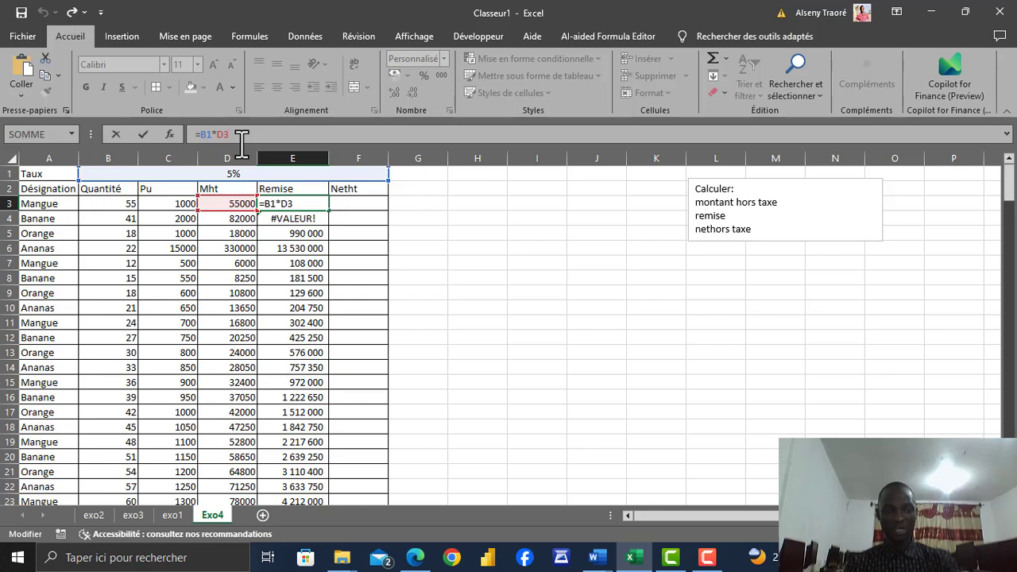
left_click(209, 134)
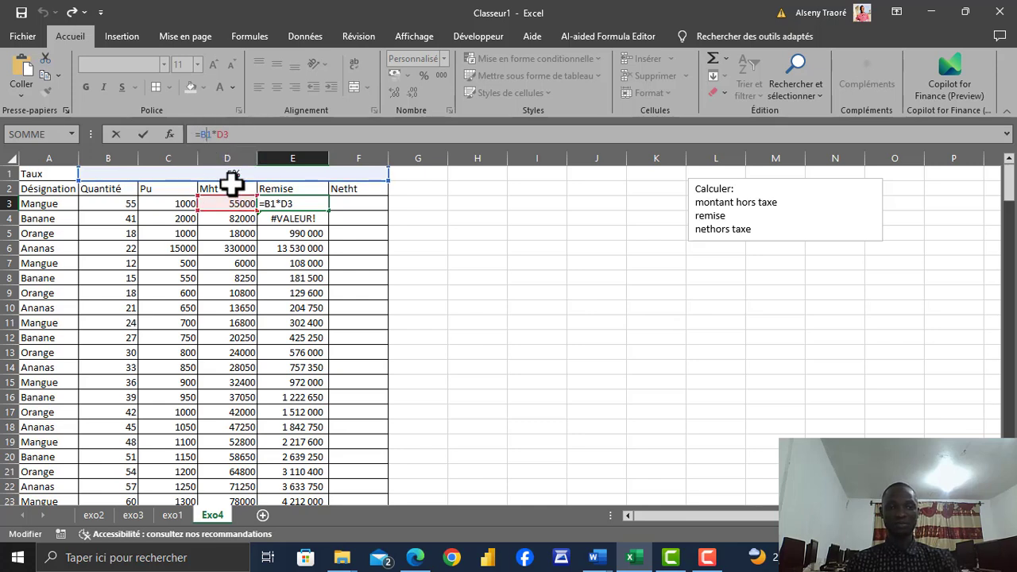
double_click(214, 134)
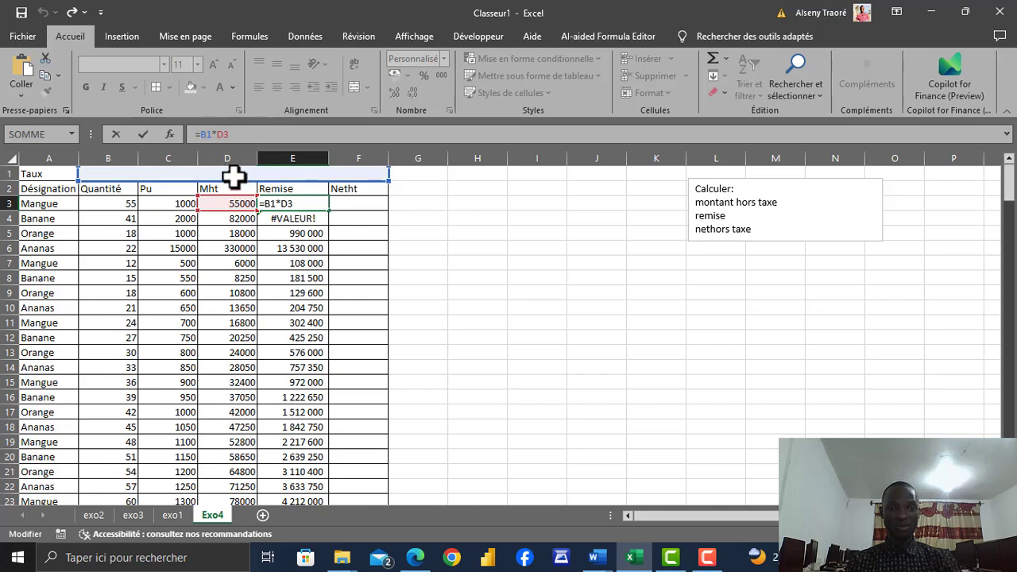
Step: Trace the cells used by the Remise formula in E5 and review the copied results down the column
left_click(298, 231)
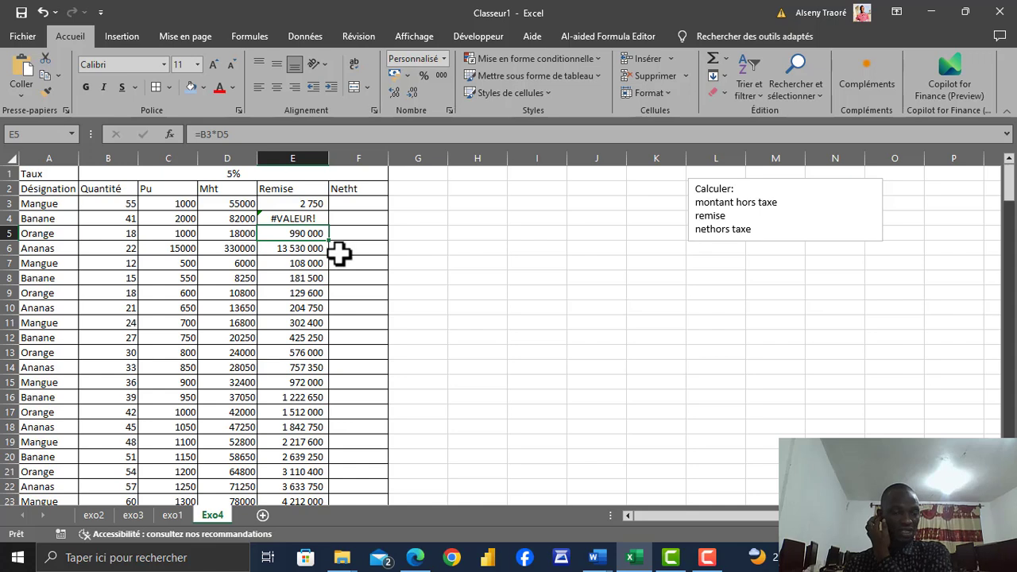
left_click(242, 134)
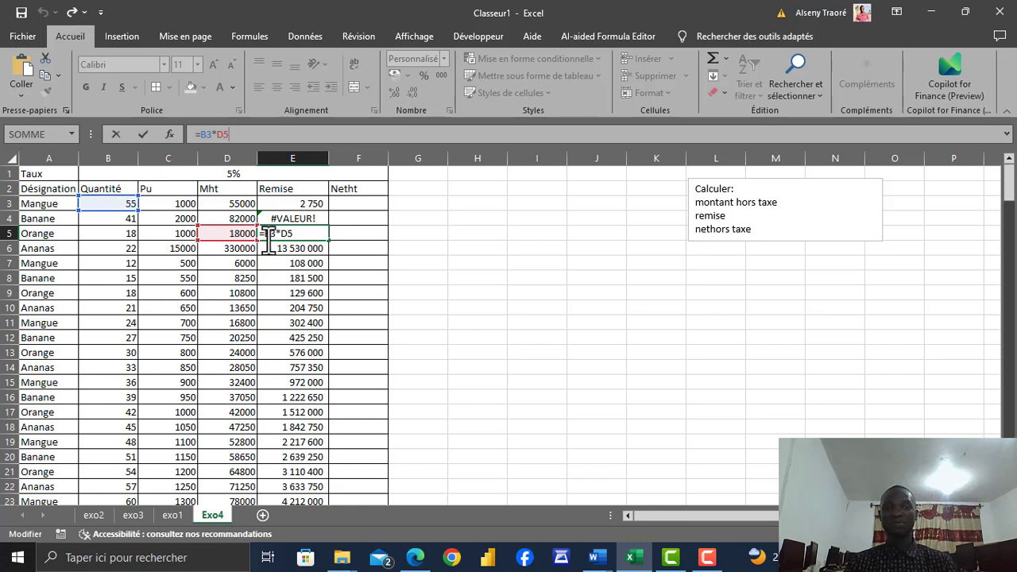
key("Return")
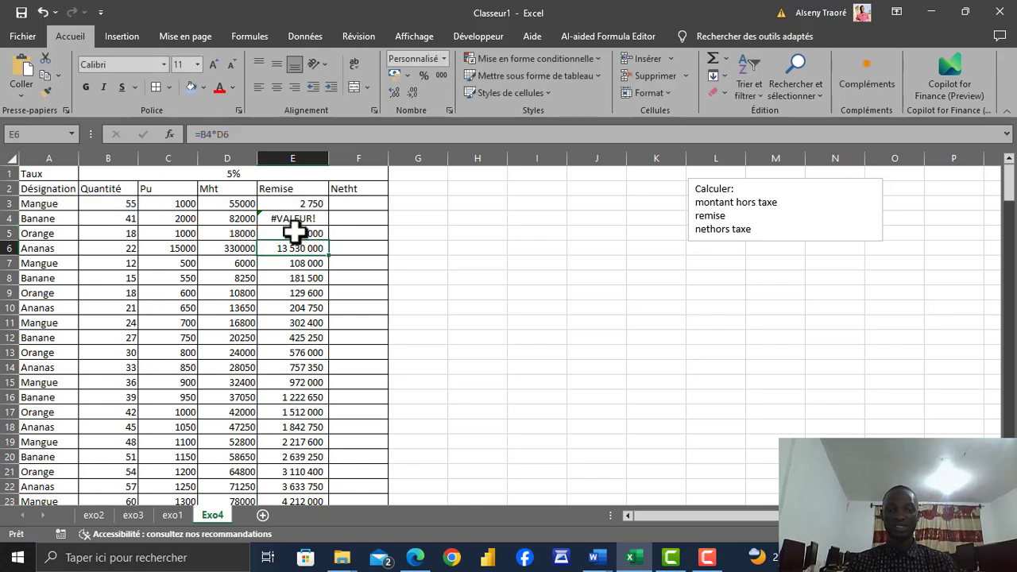
left_click(294, 232)
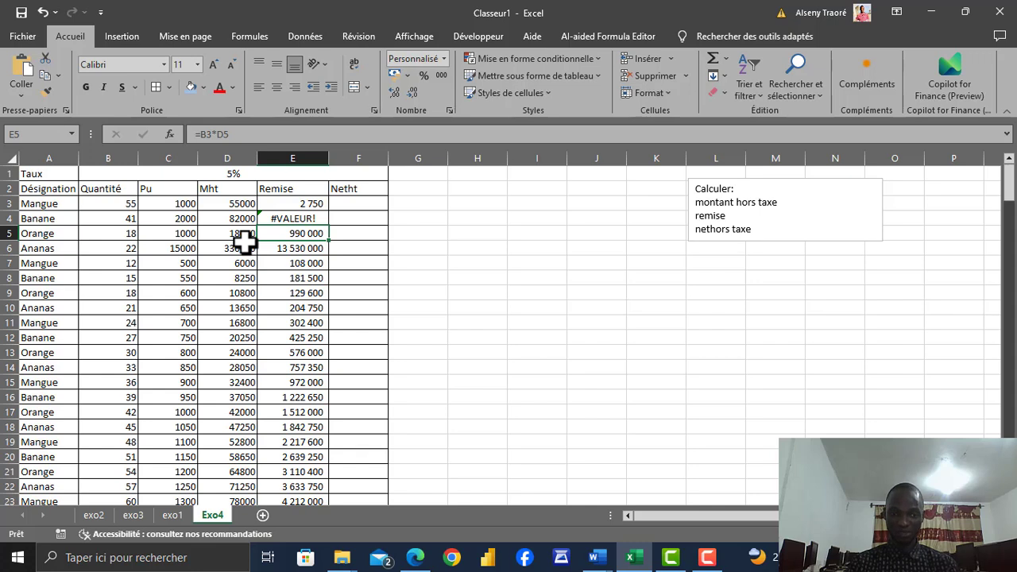
left_click(306, 214)
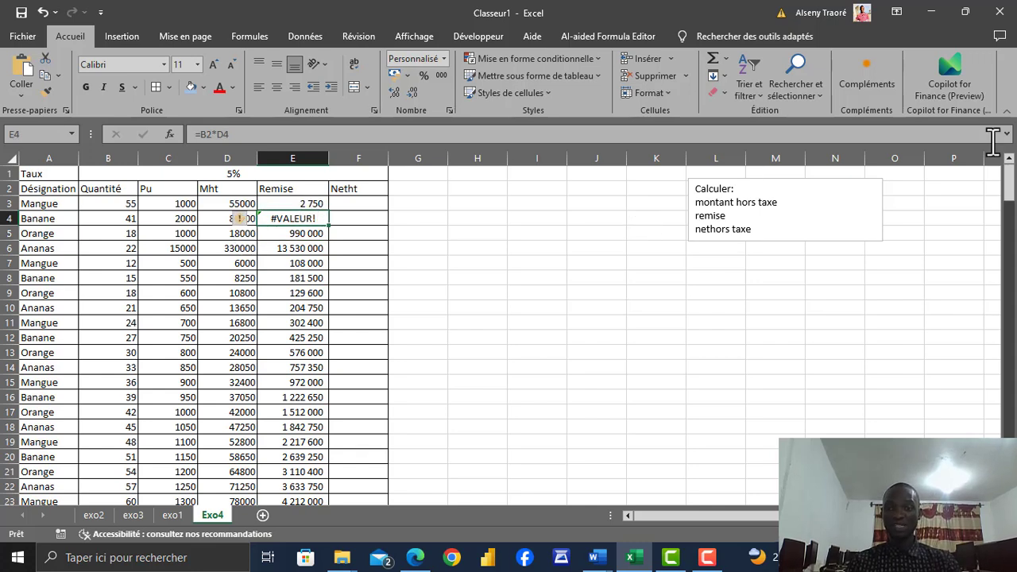
left_click_drag(1009, 190, 1011, 429)
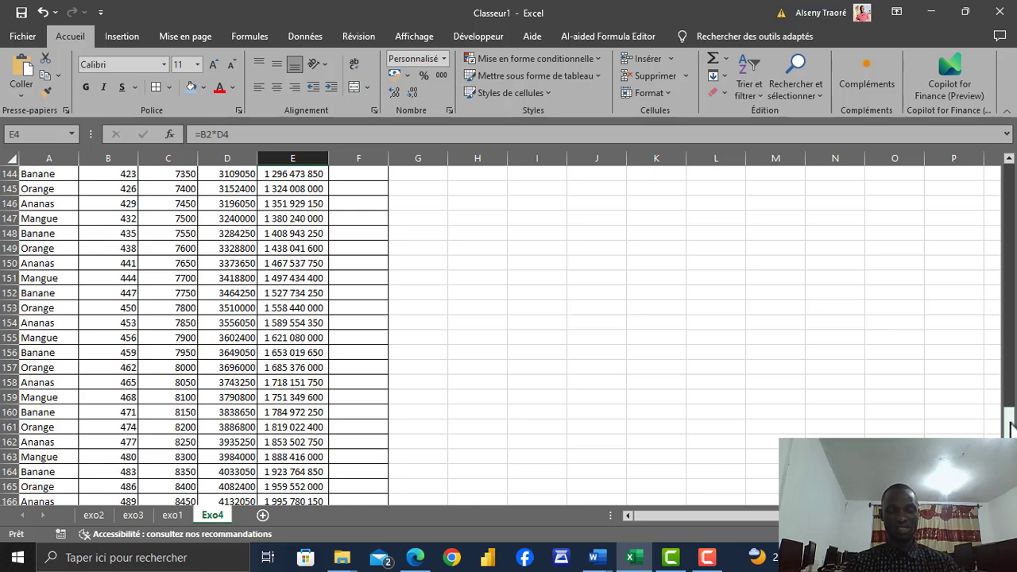
left_click_drag(1010, 429, 1009, 167)
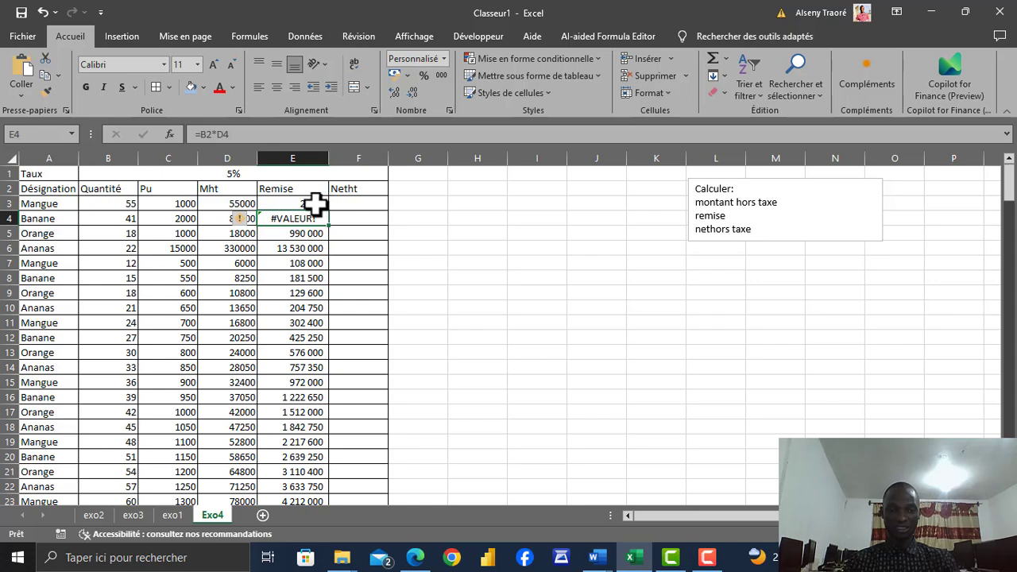
Step: Lock the row of the Taux reference in E3's Remise formula, making it =B$1*D3
left_click(315, 204)
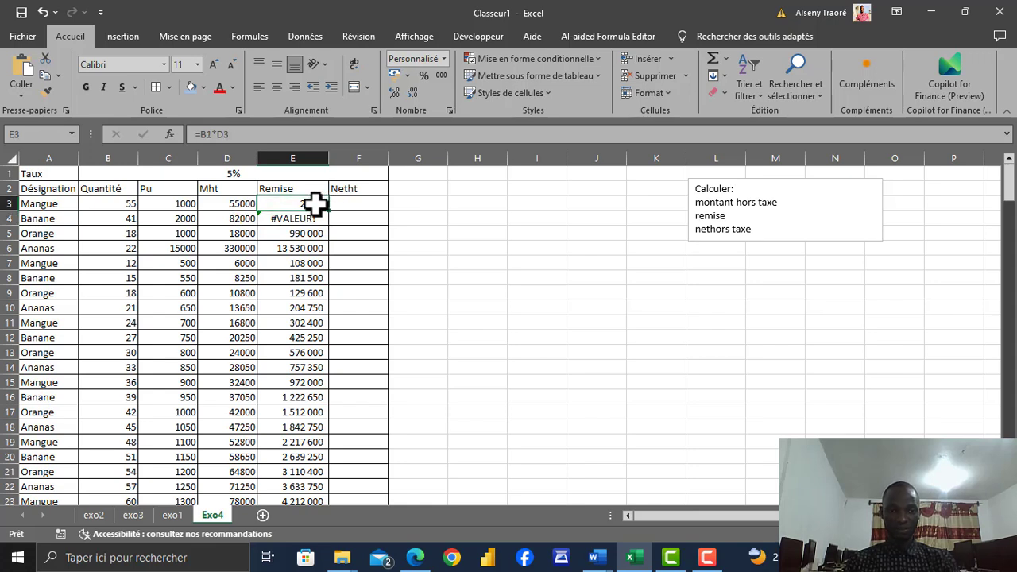
left_click(221, 133)
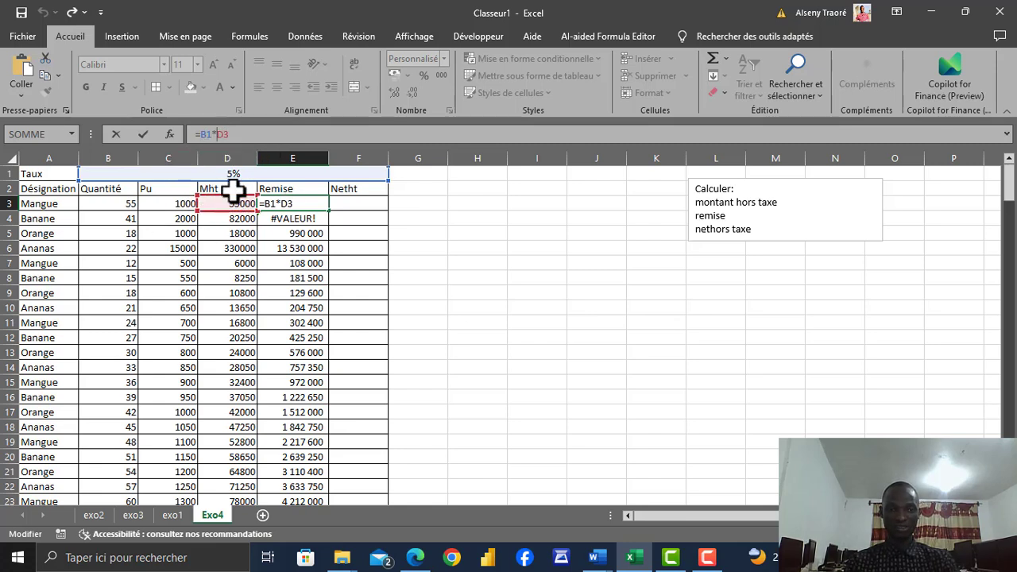
left_click(211, 137)
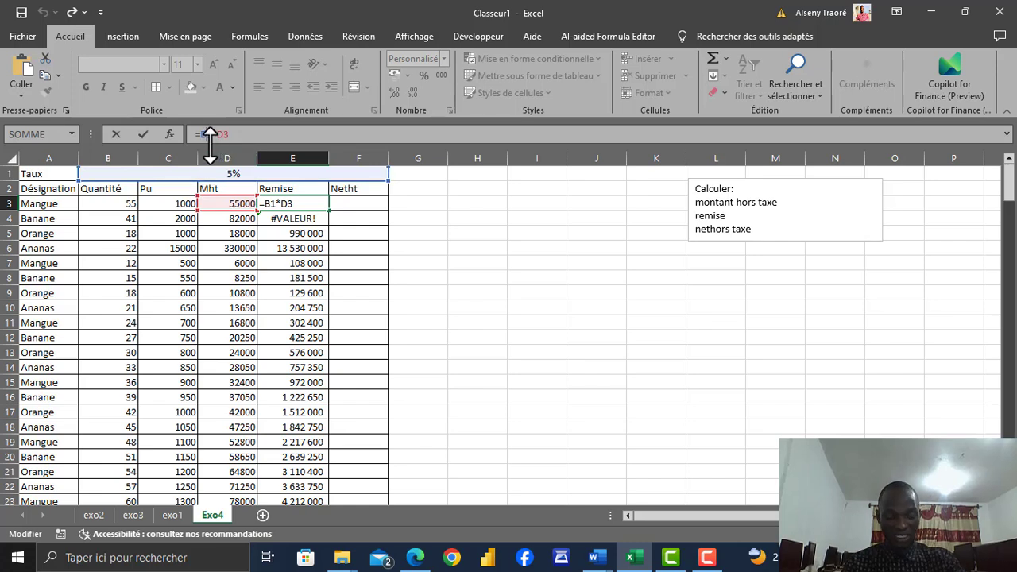
key("F4")
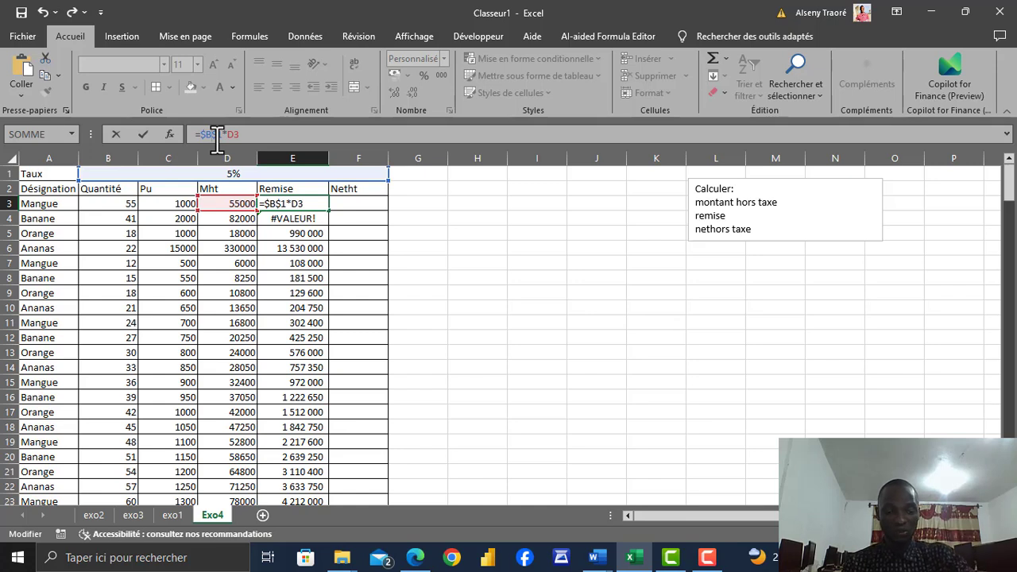
key("F4")
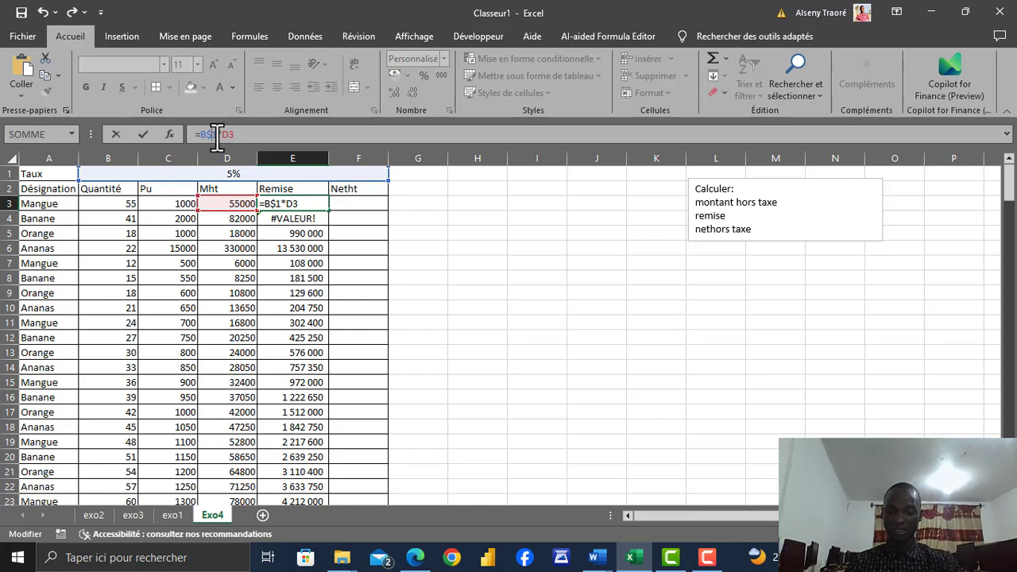
key("Return")
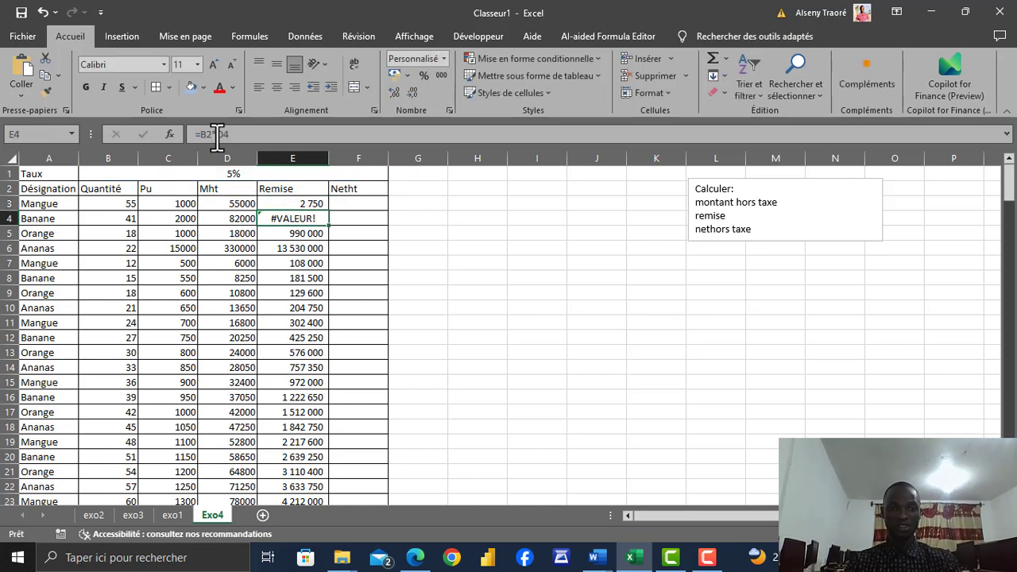
Step: Copy the corrected Remise formula from E3 down the column to the last product row, E195
left_click(316, 204)
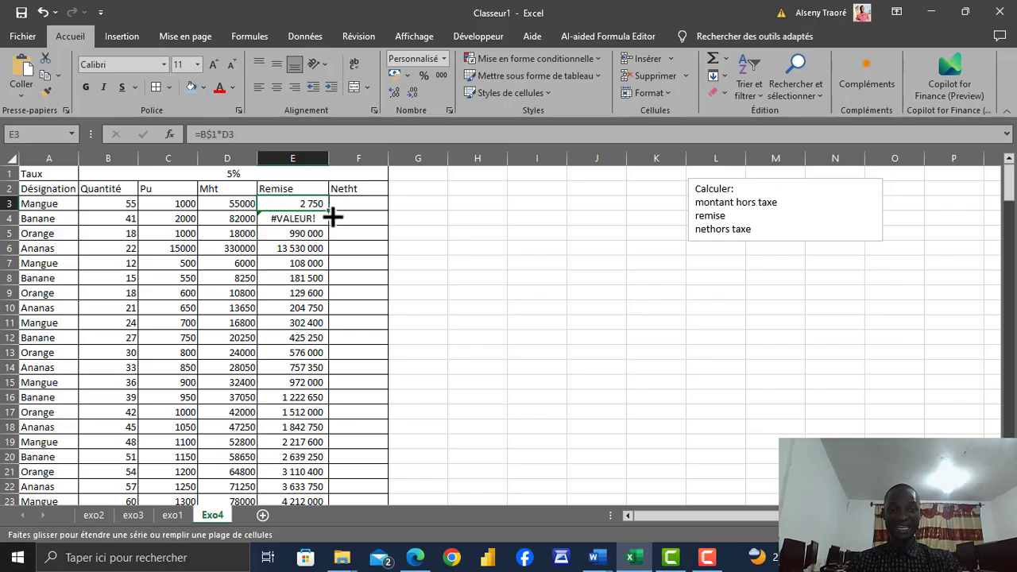
left_click_drag(332, 217, 312, 461)
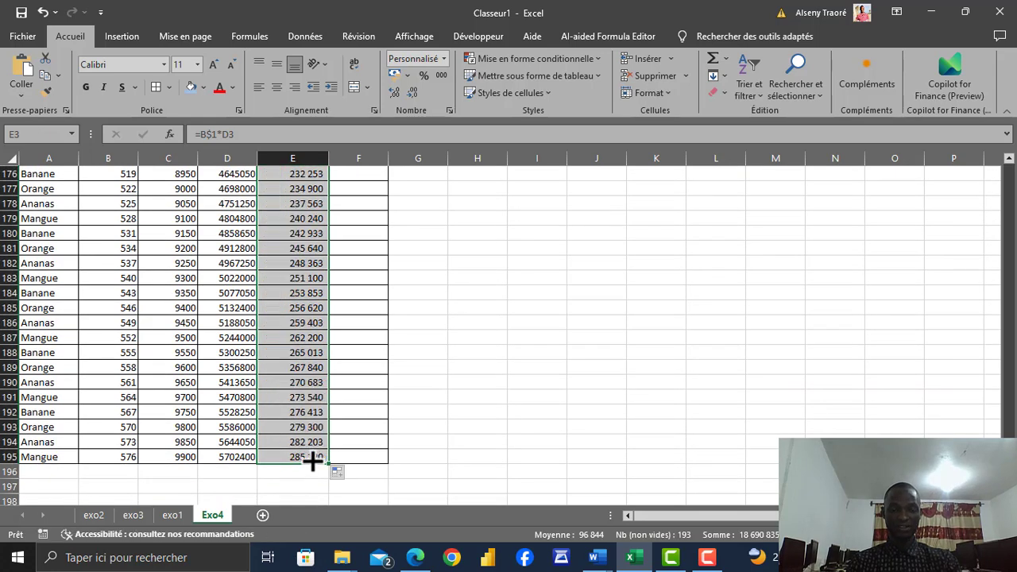
scroll(508, 334, "up", 20)
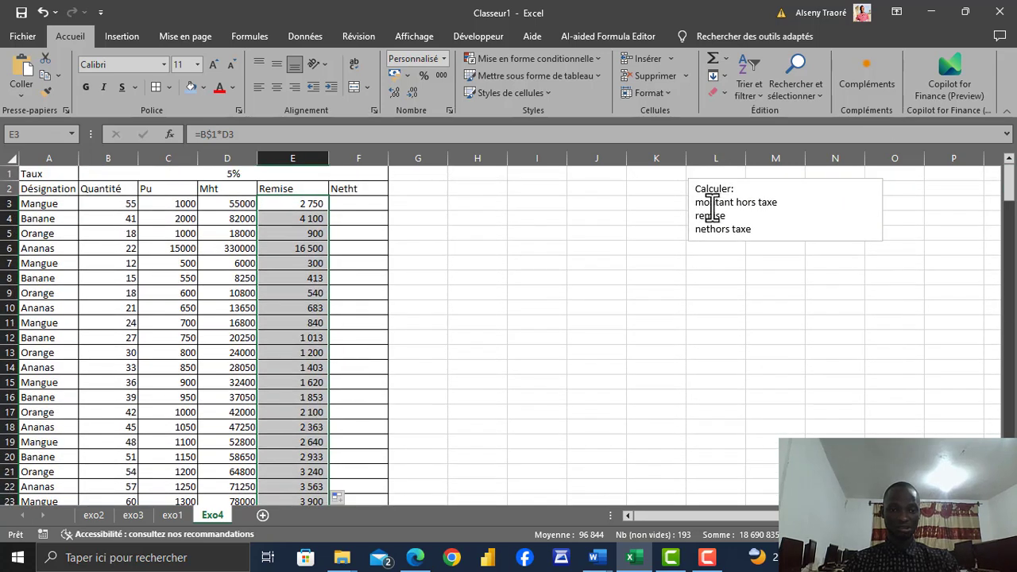
Step: Check which cells the copied Remise formulas in E4, E7 and E20 reference
key("Down")
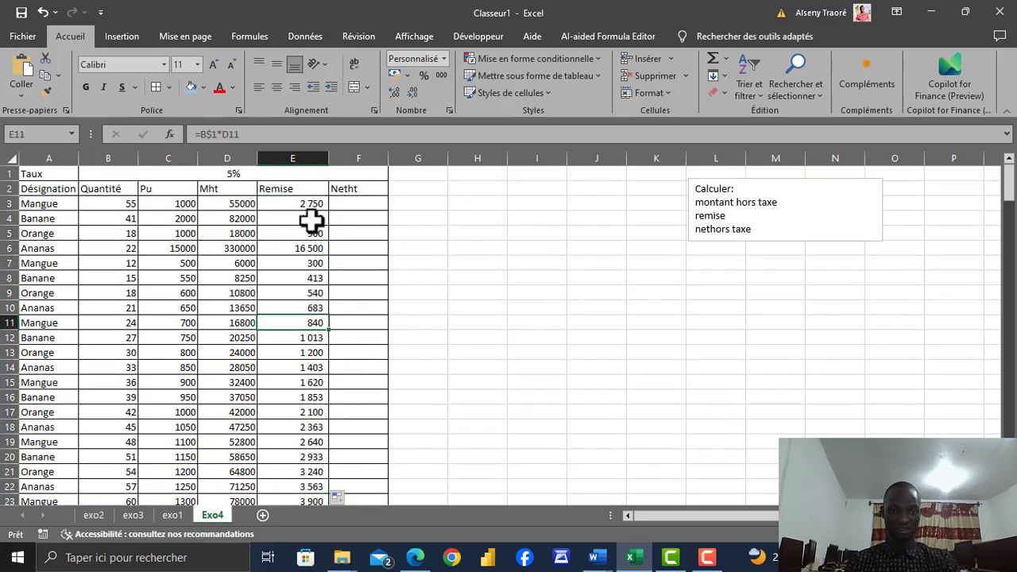
left_click(224, 134)
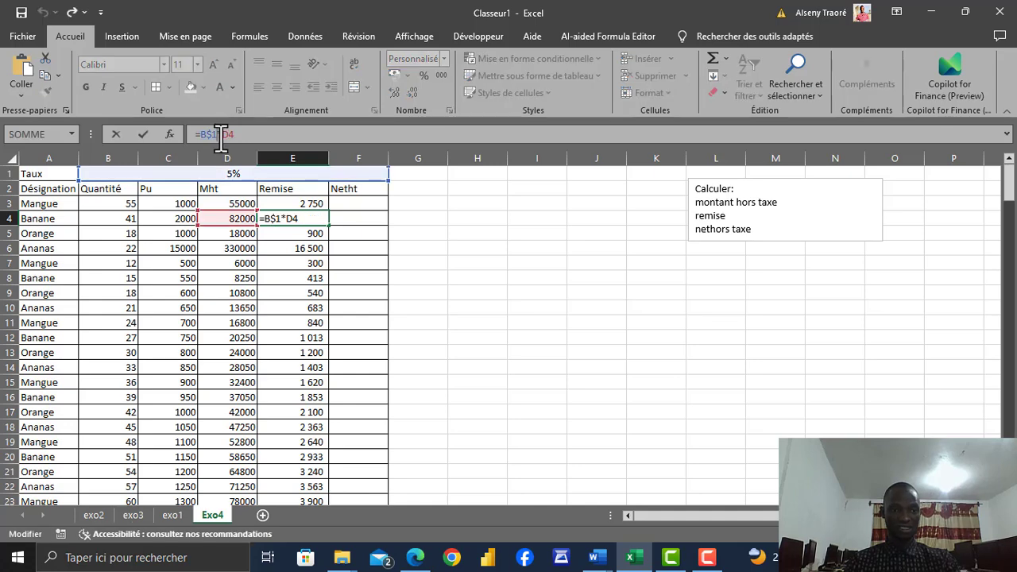
left_click(310, 265)
left_click(255, 136)
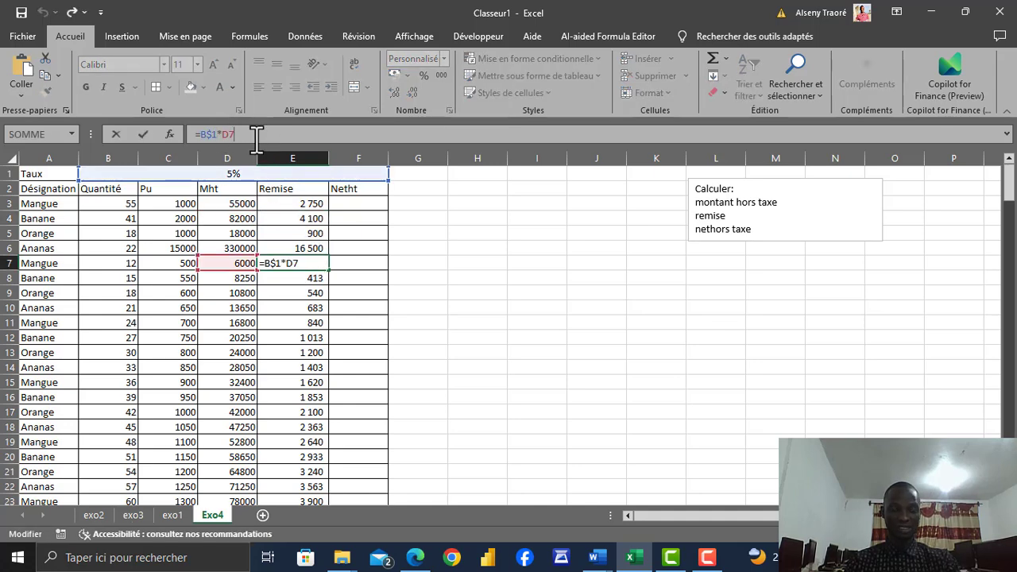
left_click(310, 458)
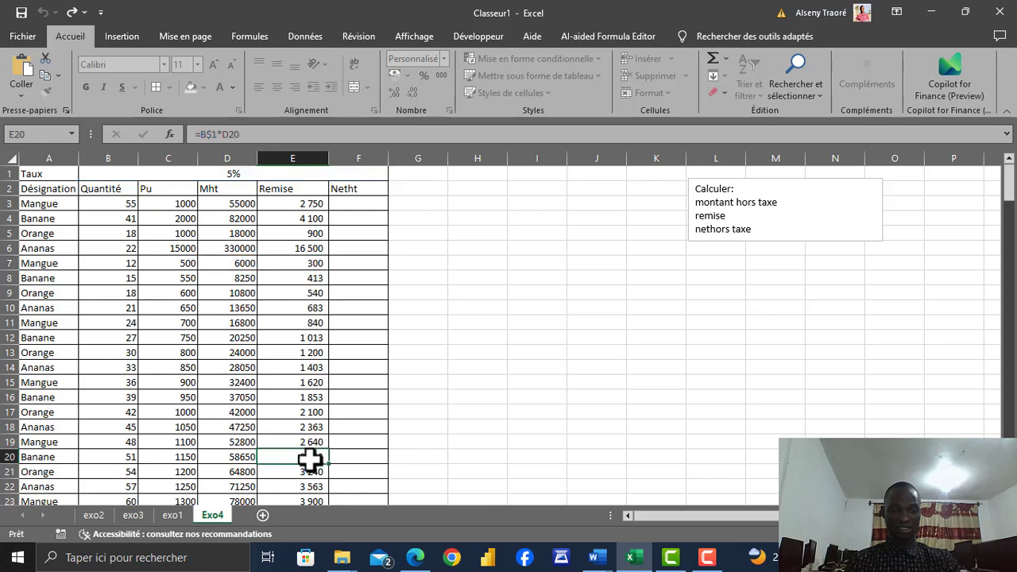
left_click(233, 135)
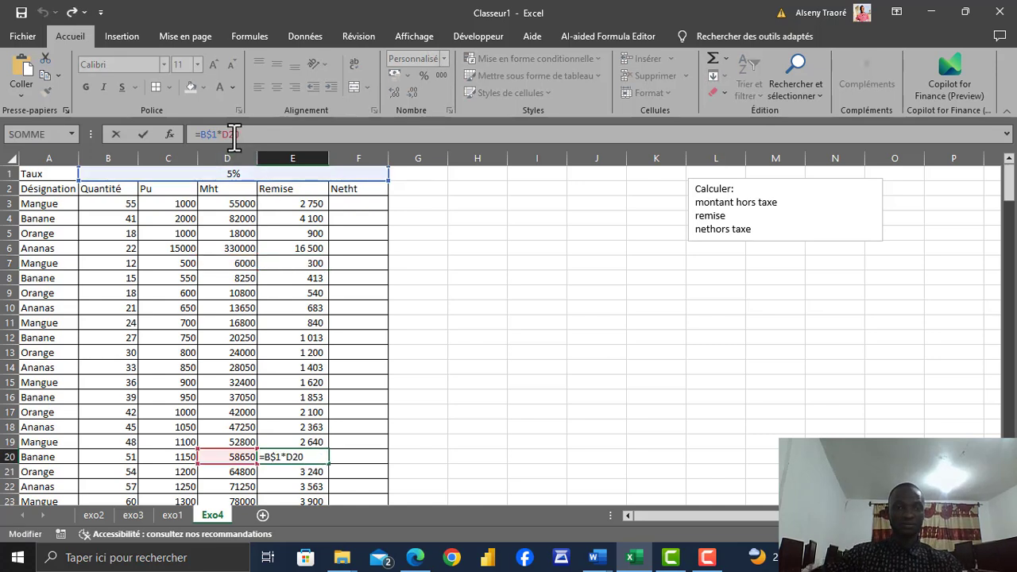
left_click_drag(1008, 187, 1004, 334)
key("Escape")
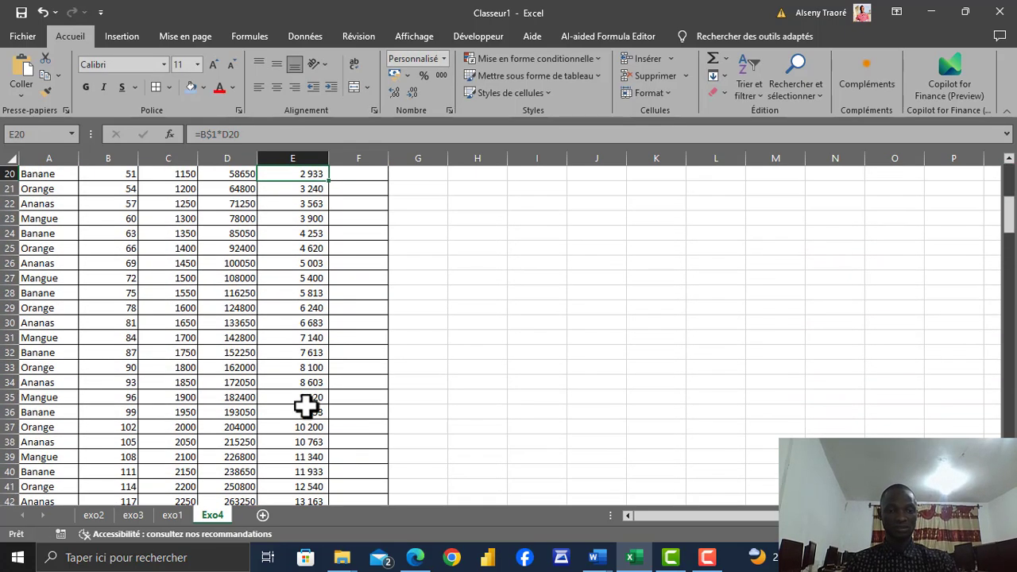
Step: Check the rate and amount references of the Remise formulas further down, in E36 and E154
left_click(298, 414)
left_click(231, 134)
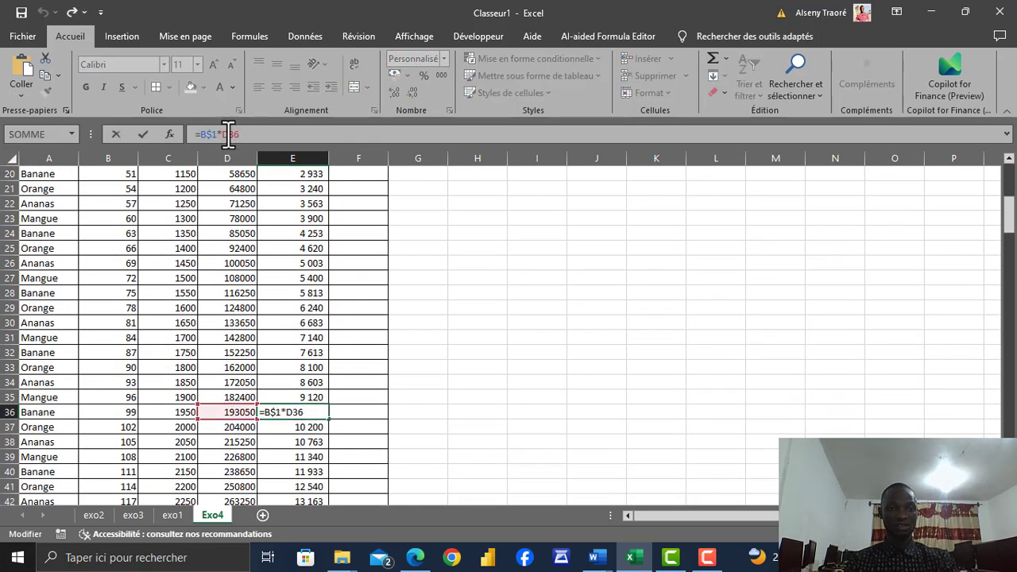
left_click_drag(1009, 216, 976, 393)
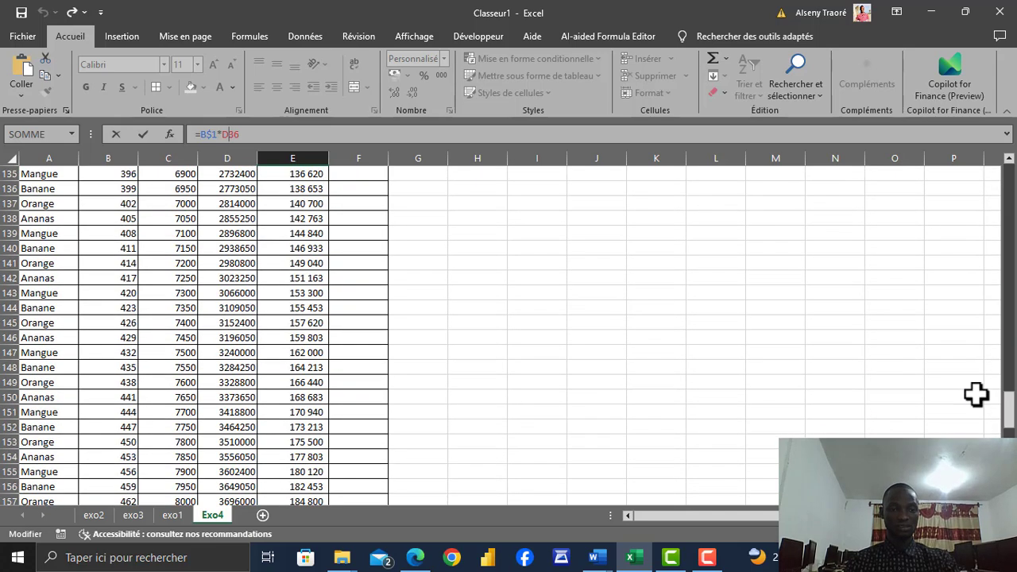
left_click(311, 457)
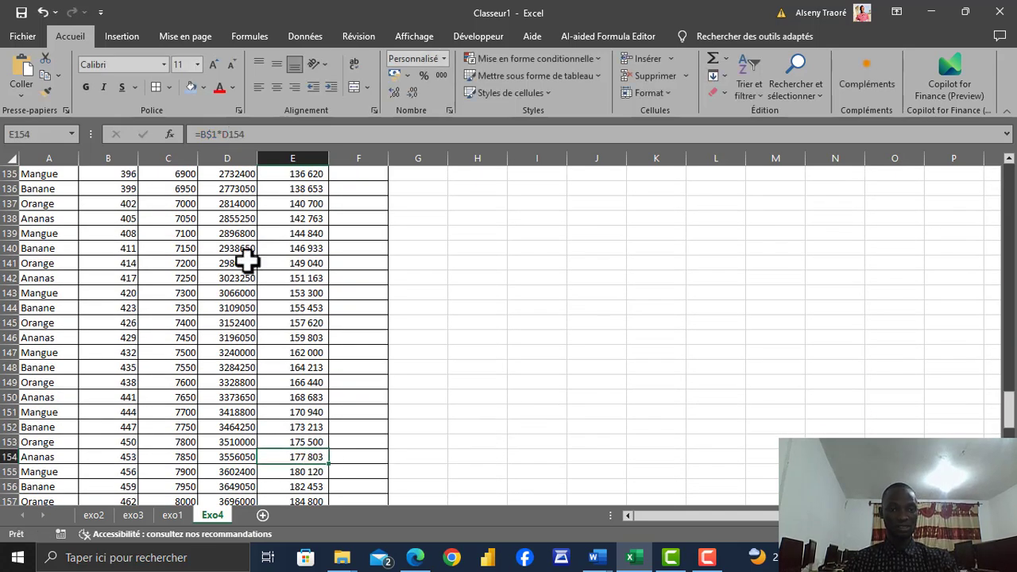
left_click(230, 134)
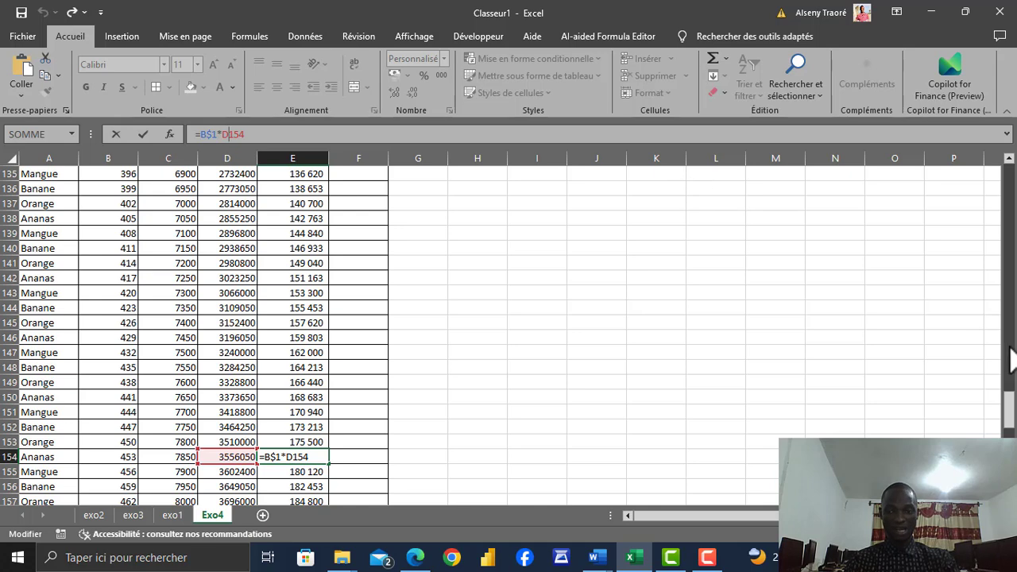
left_click_drag(1009, 417, 1009, 178)
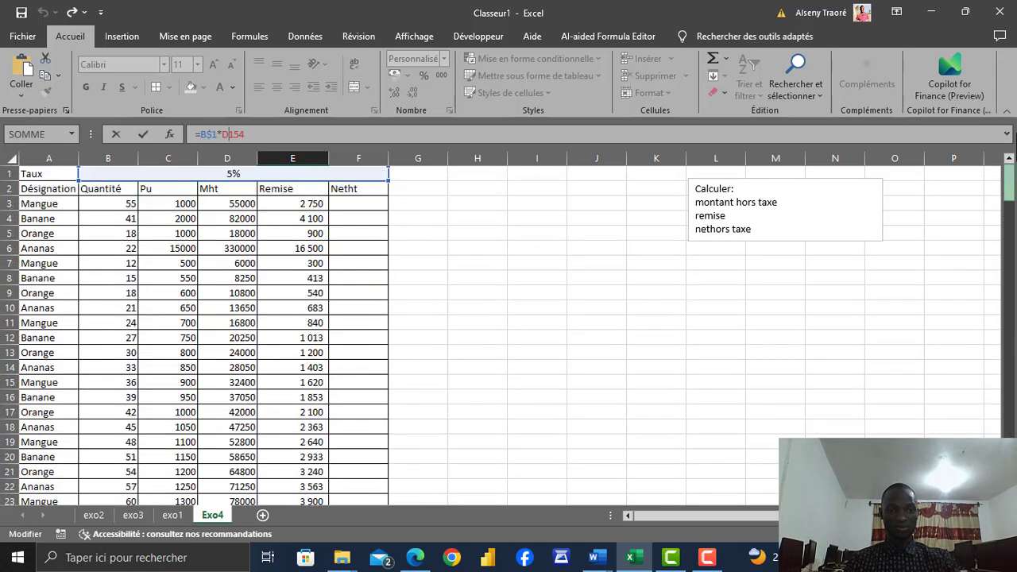
Step: Calculate the Netht in F3 by subtracting the Remise from the Mht with =D3-E3
left_click(342, 204)
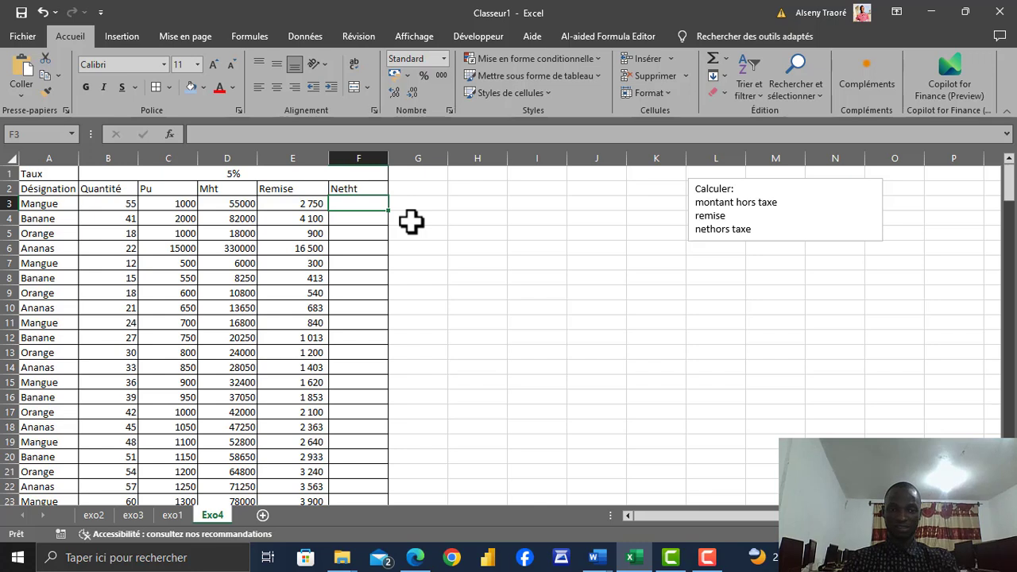
type("=")
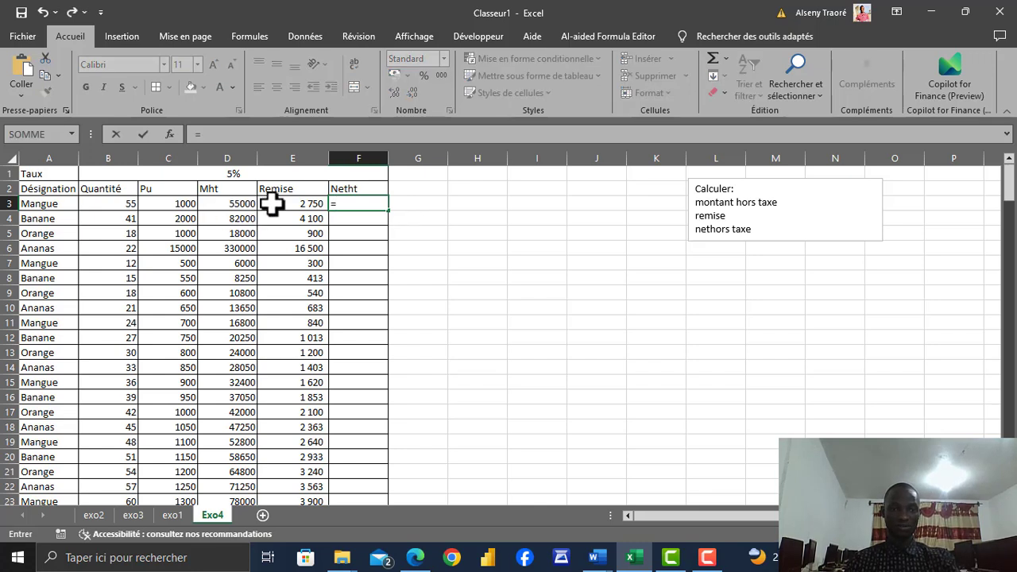
left_click(236, 204)
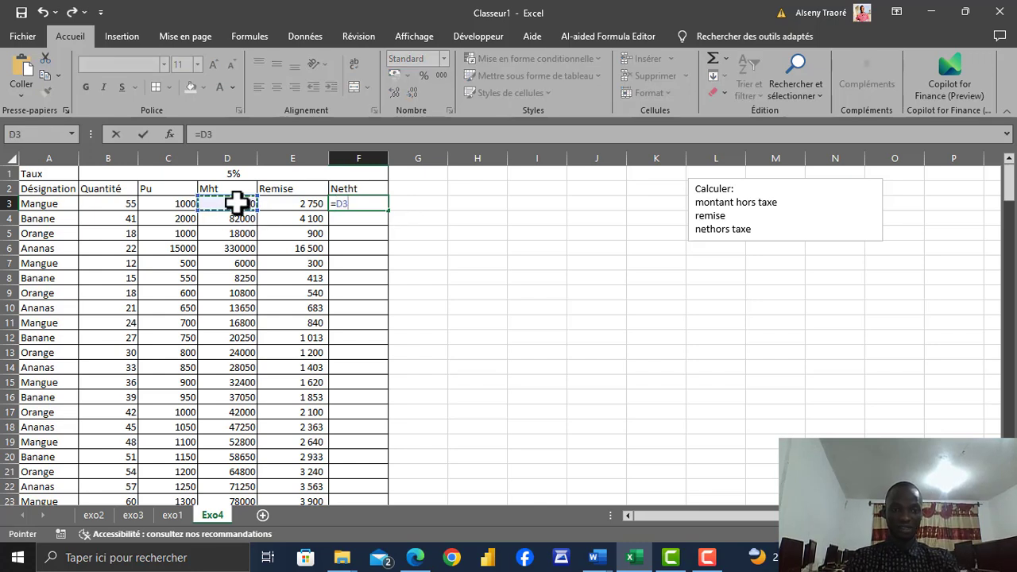
type("-")
left_click(286, 205)
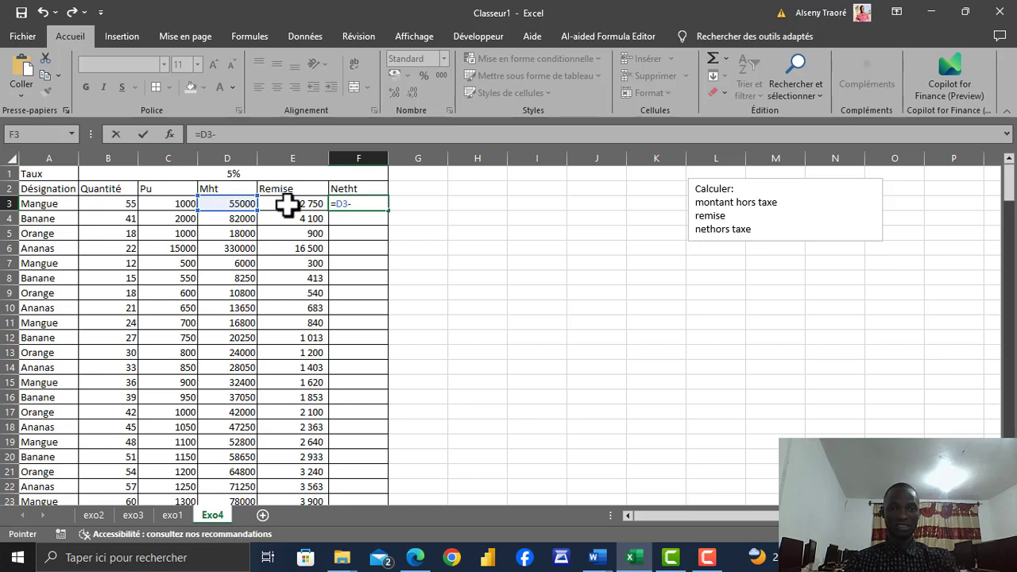
key("Return")
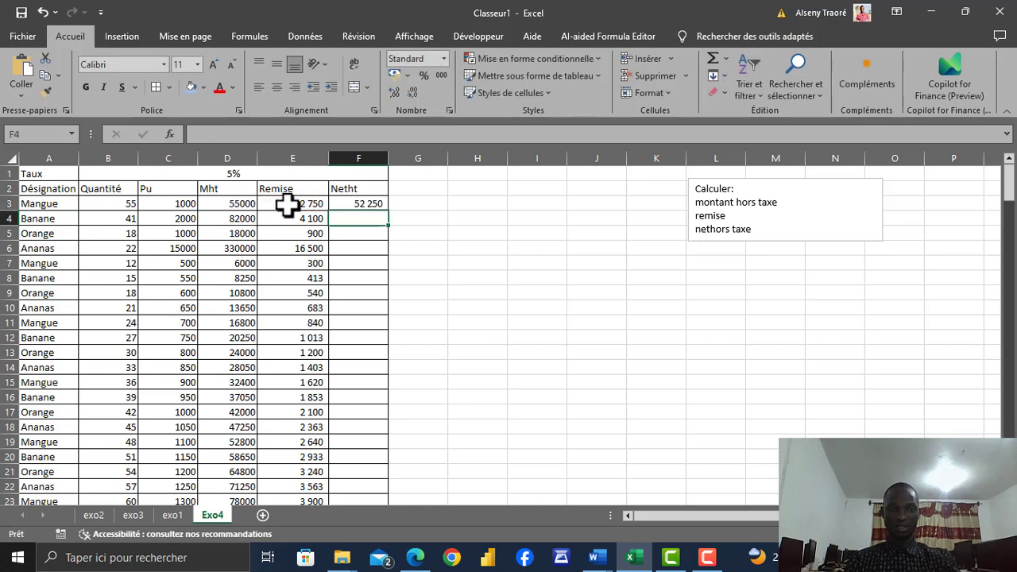
Step: Copy the Netht formula from F3 down to every product row and check the copy in F6
left_click(361, 203)
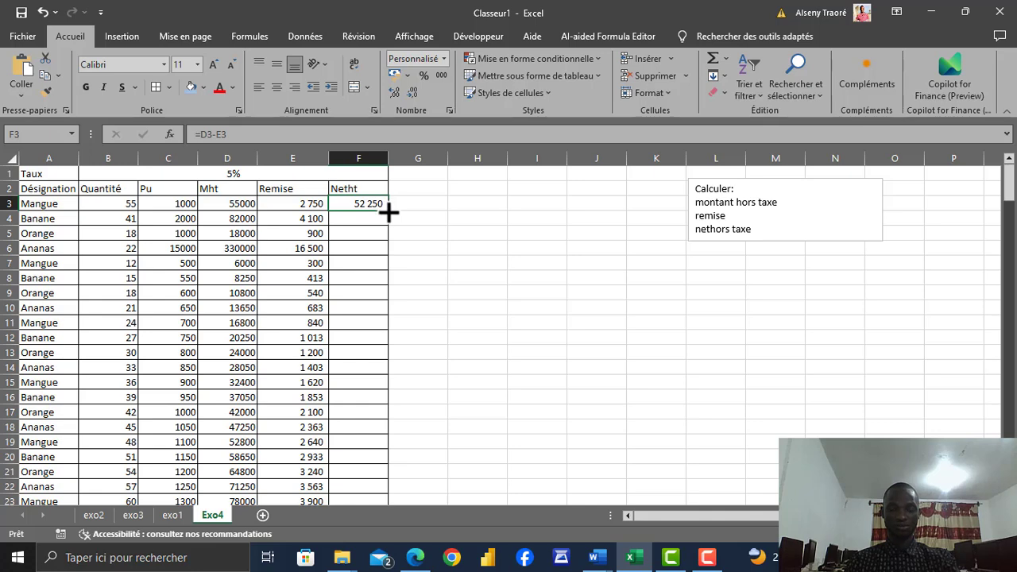
double_click(388, 211)
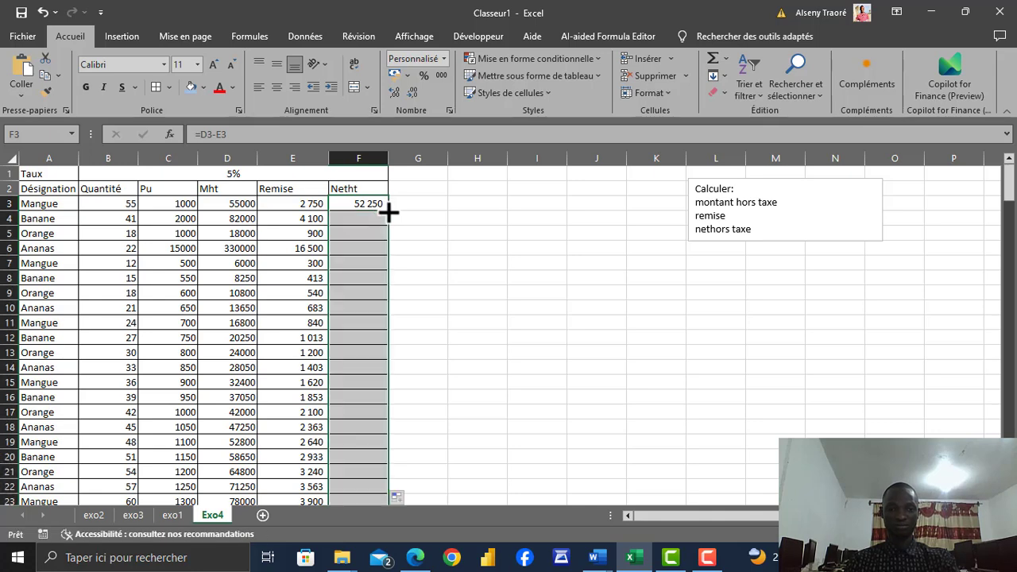
left_click(236, 229)
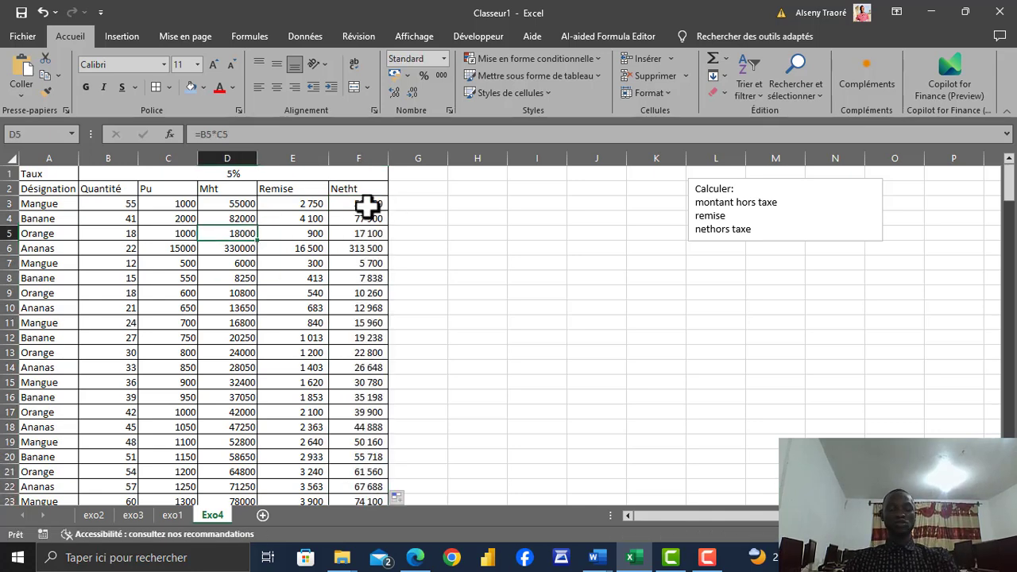
left_click(336, 245)
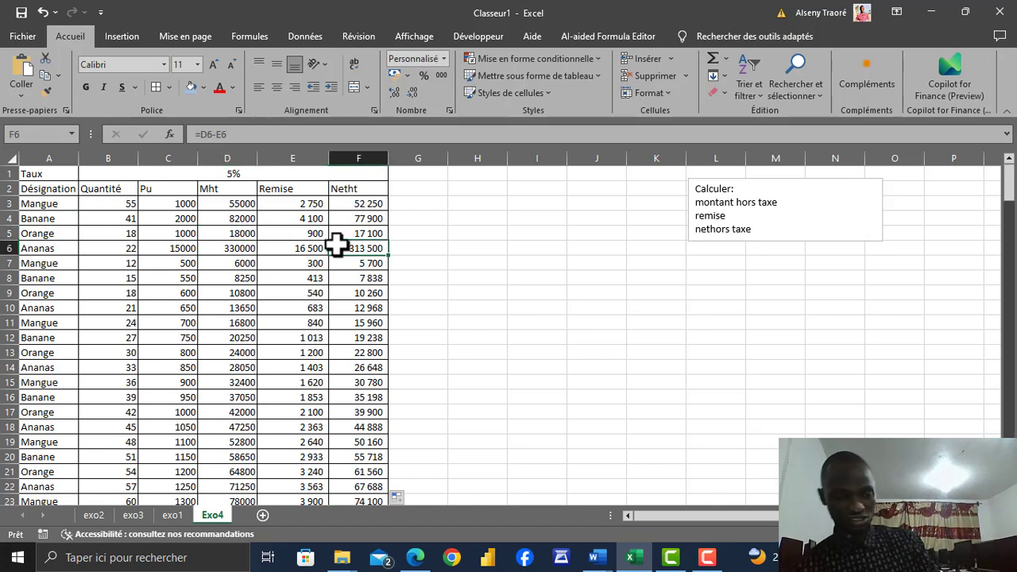